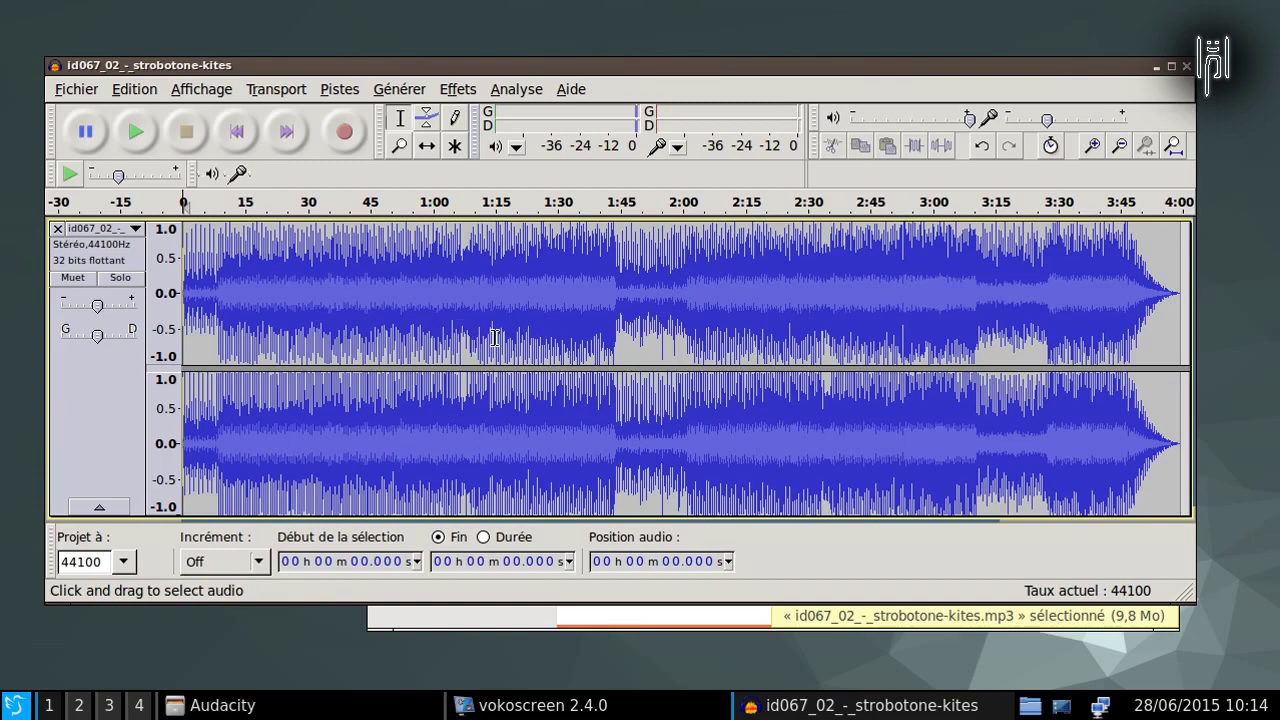
Step: Play the opening of the track, stop playback, and delete the audio from about 11.3 s to near the track's end
click(135, 132)
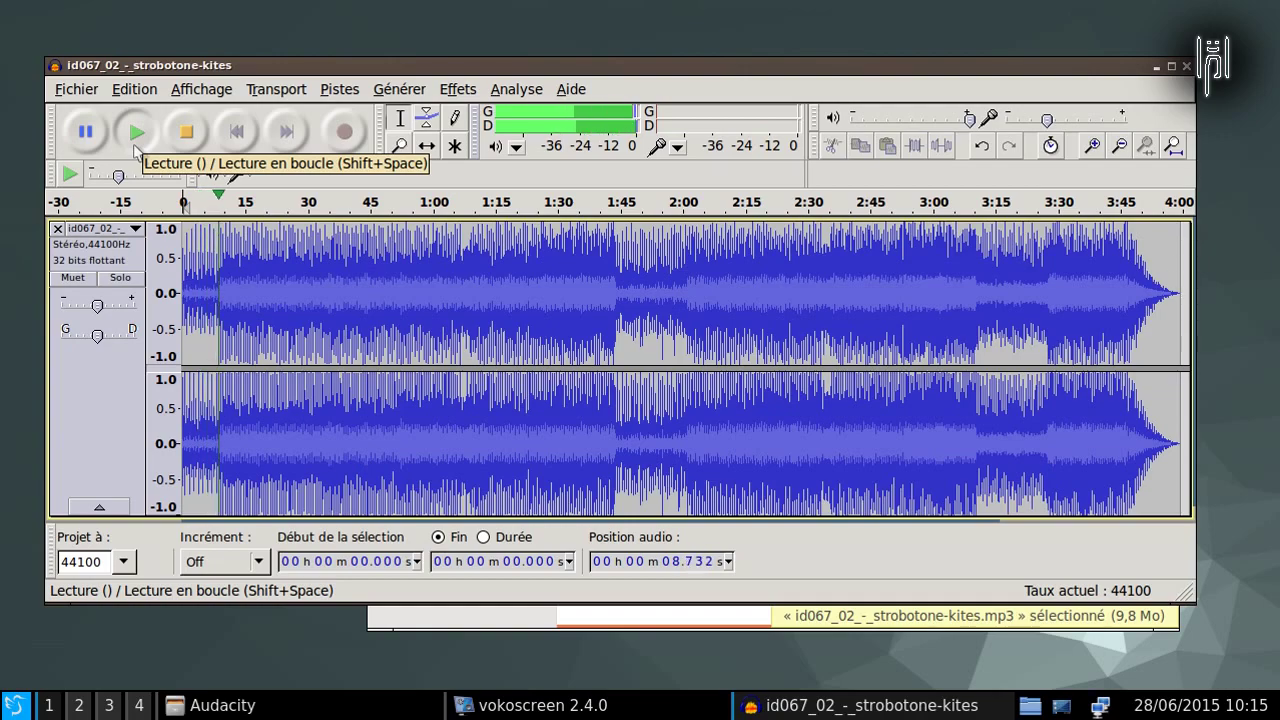
click(188, 138)
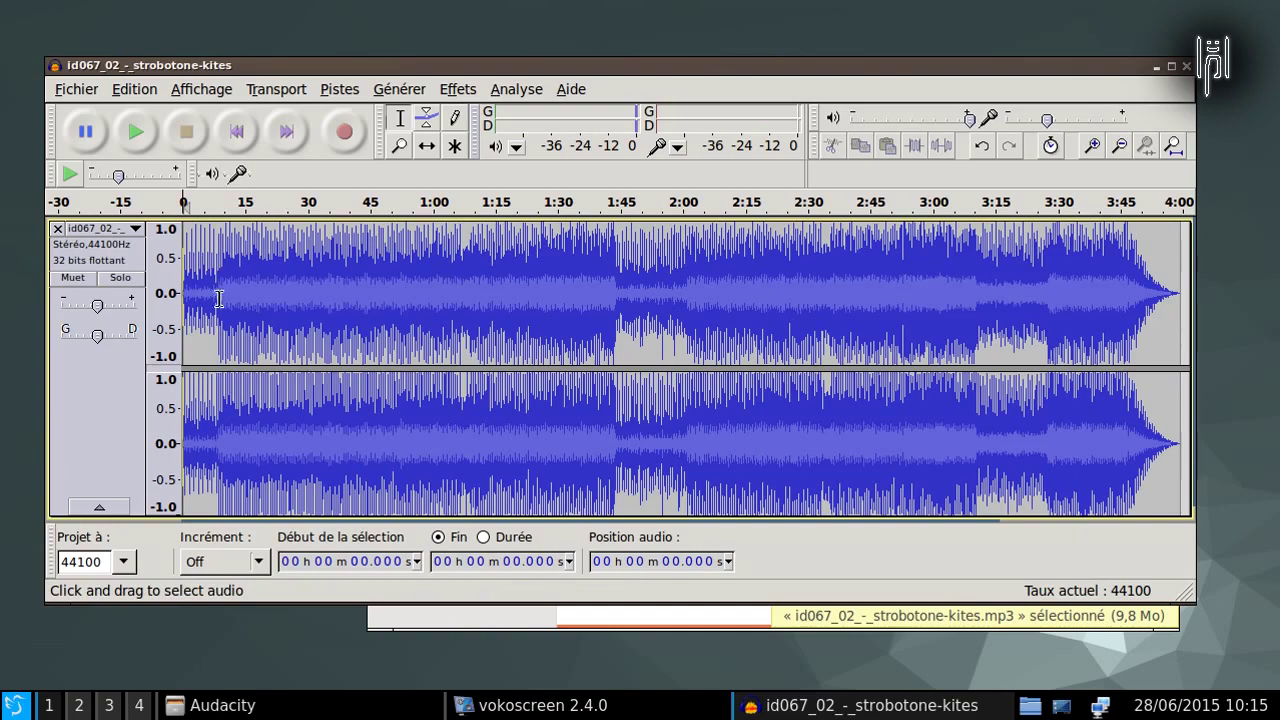
drag(229, 247, 1172, 230)
key(Delete)
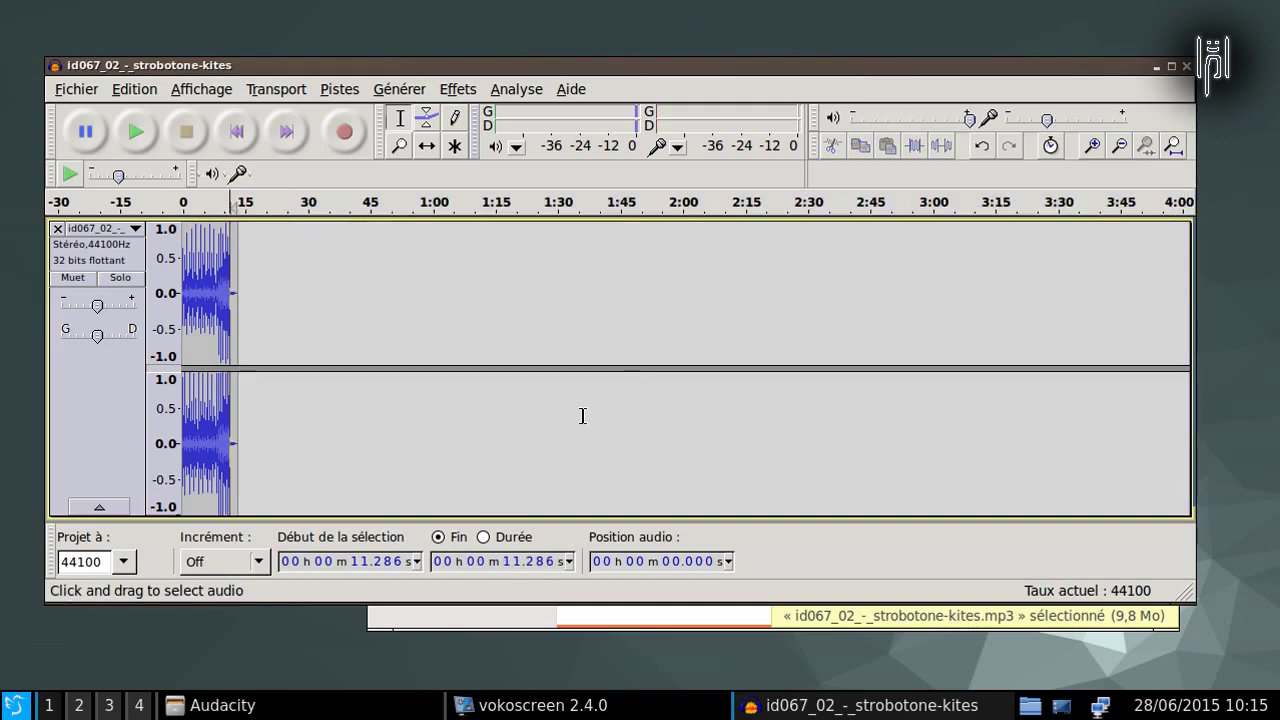
Step: Select the whole remaining clip and fit it to the width of the maximized window
double_click(240, 271)
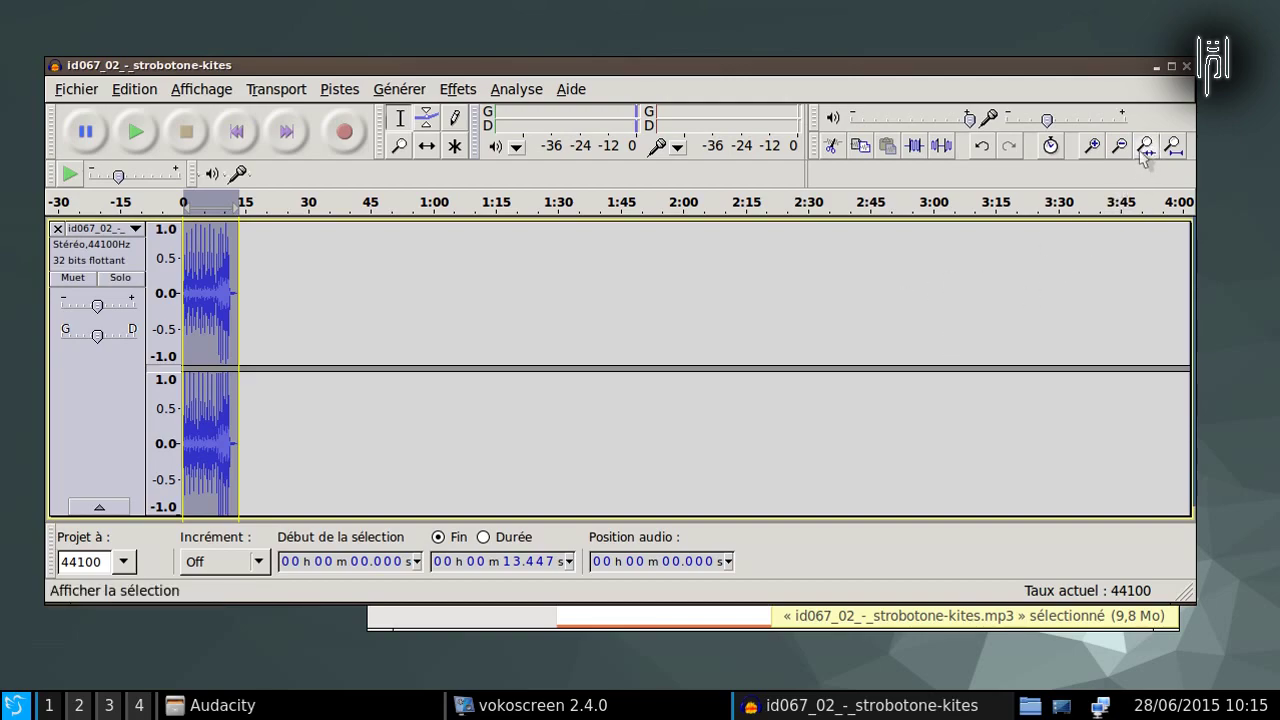
click(1171, 67)
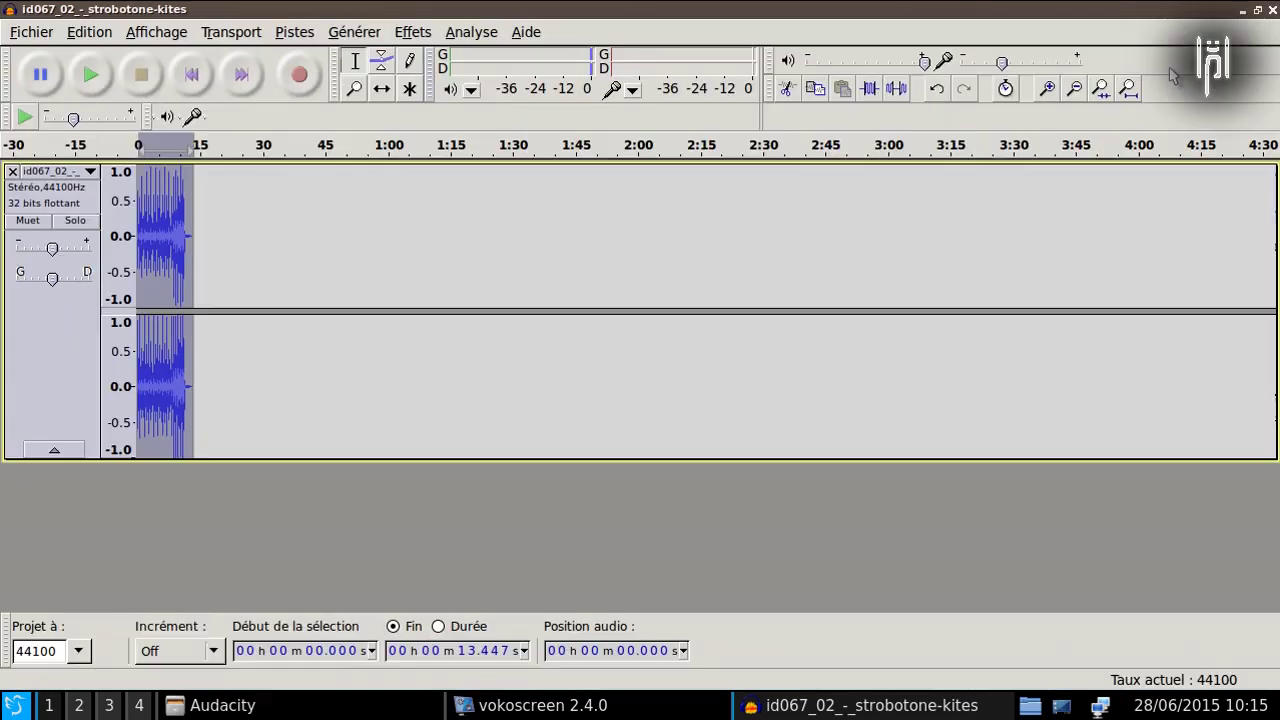
click(1100, 88)
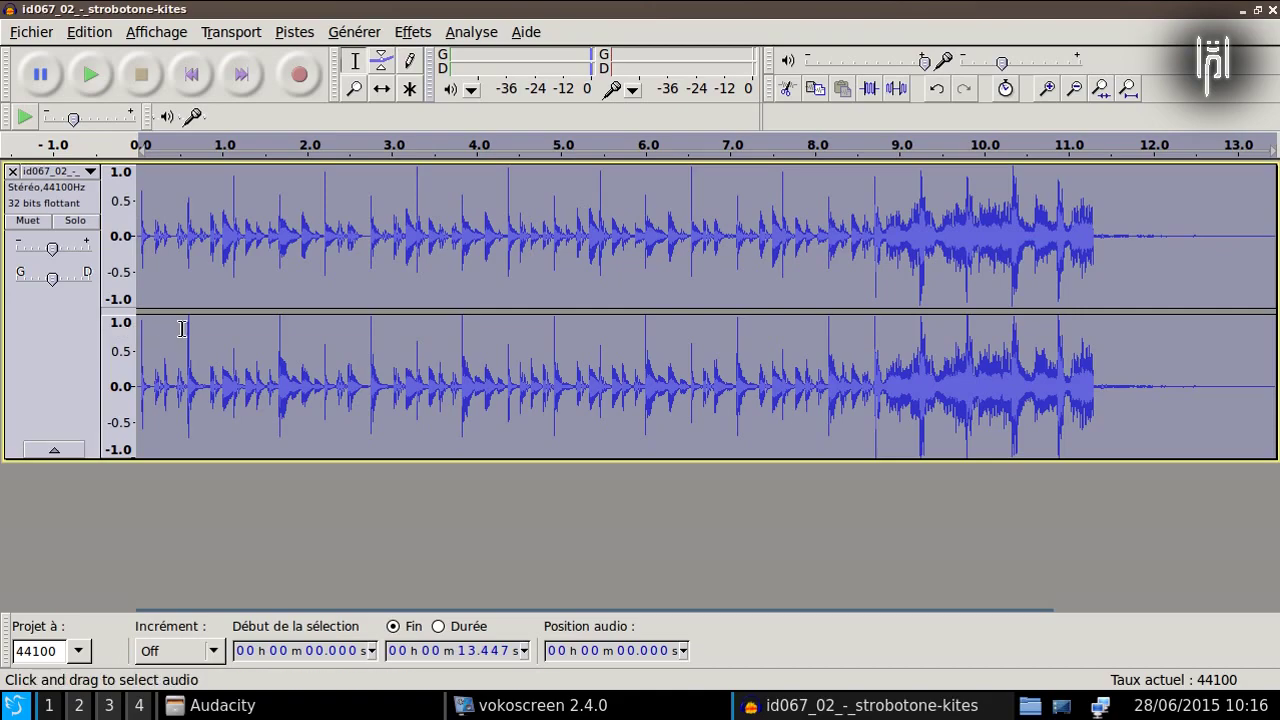
Step: Try to select the audio from the track's start to 0.592 s, just before the strong beat
drag(185, 329, 137, 336)
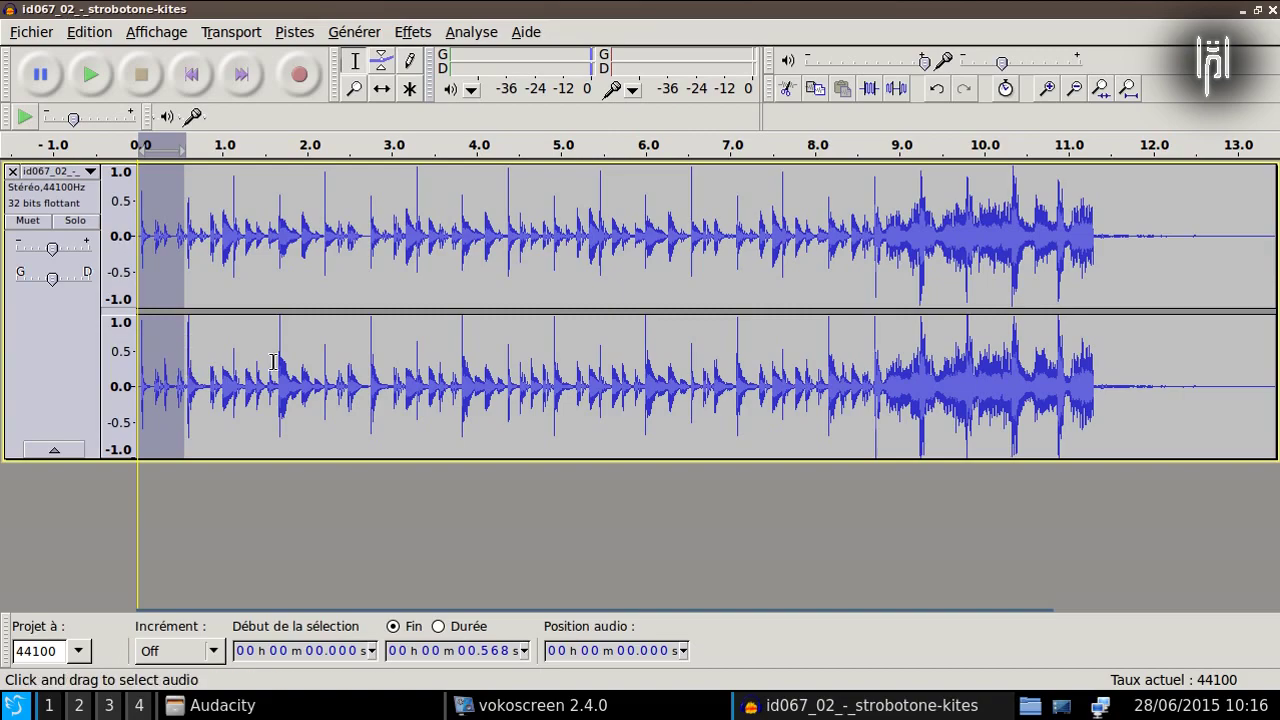
click(1045, 90)
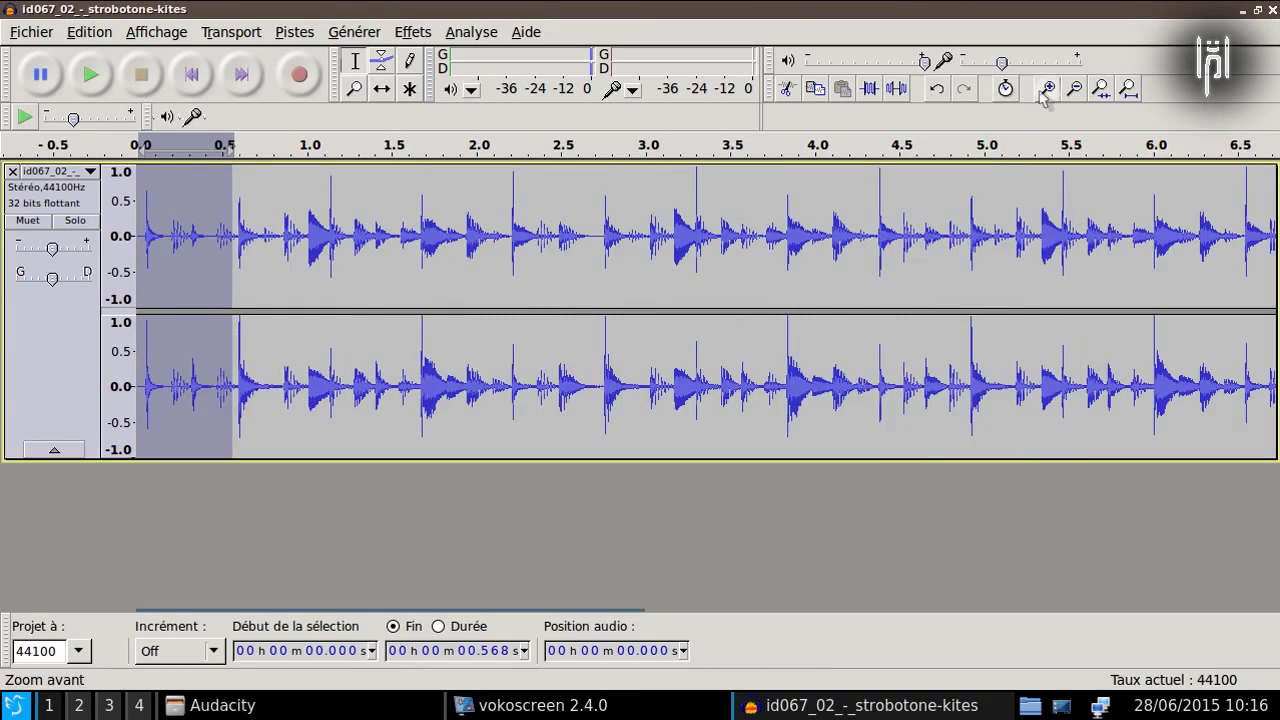
click(1045, 90)
click(1046, 90)
click(1046, 90)
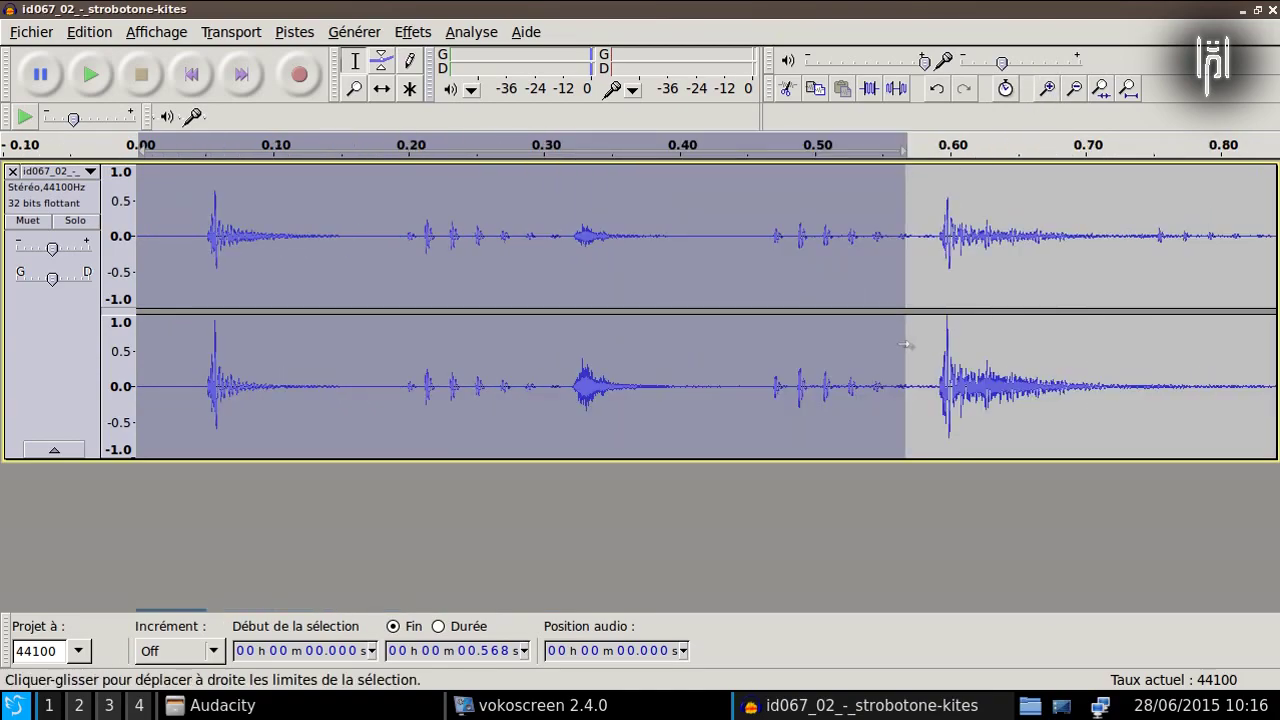
drag(908, 346, 941, 351)
click(1045, 95)
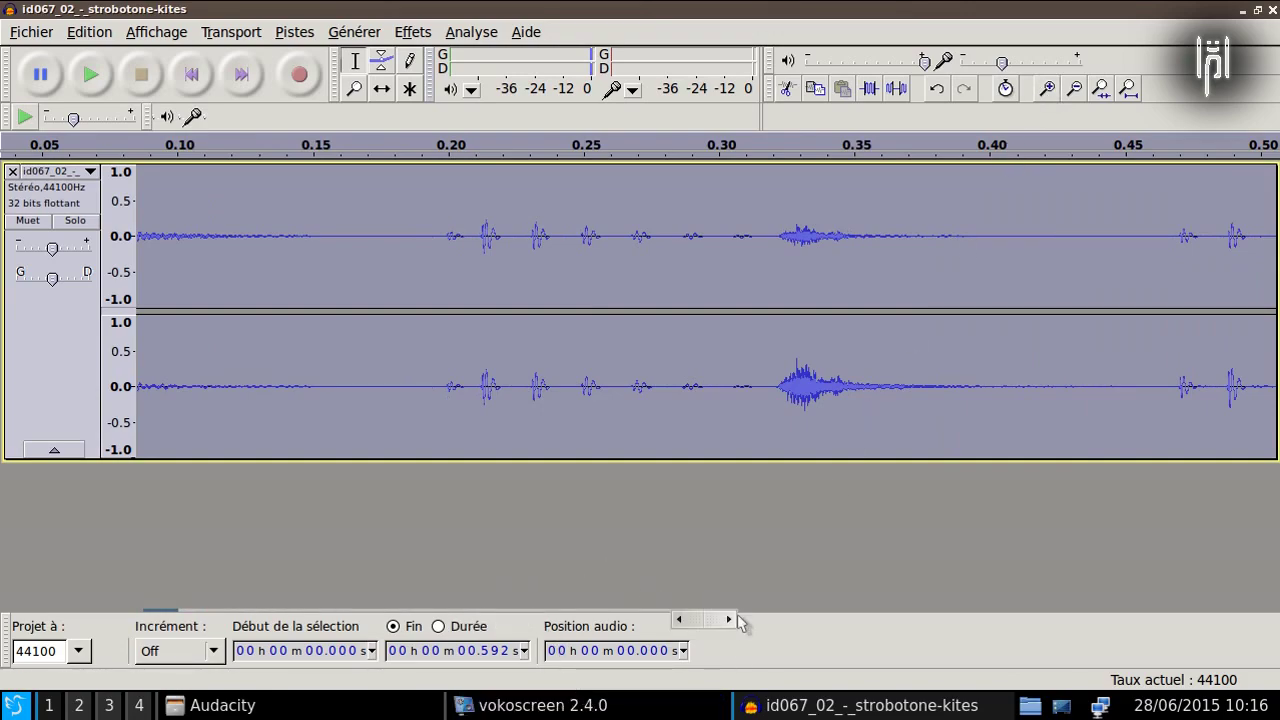
click(531, 622)
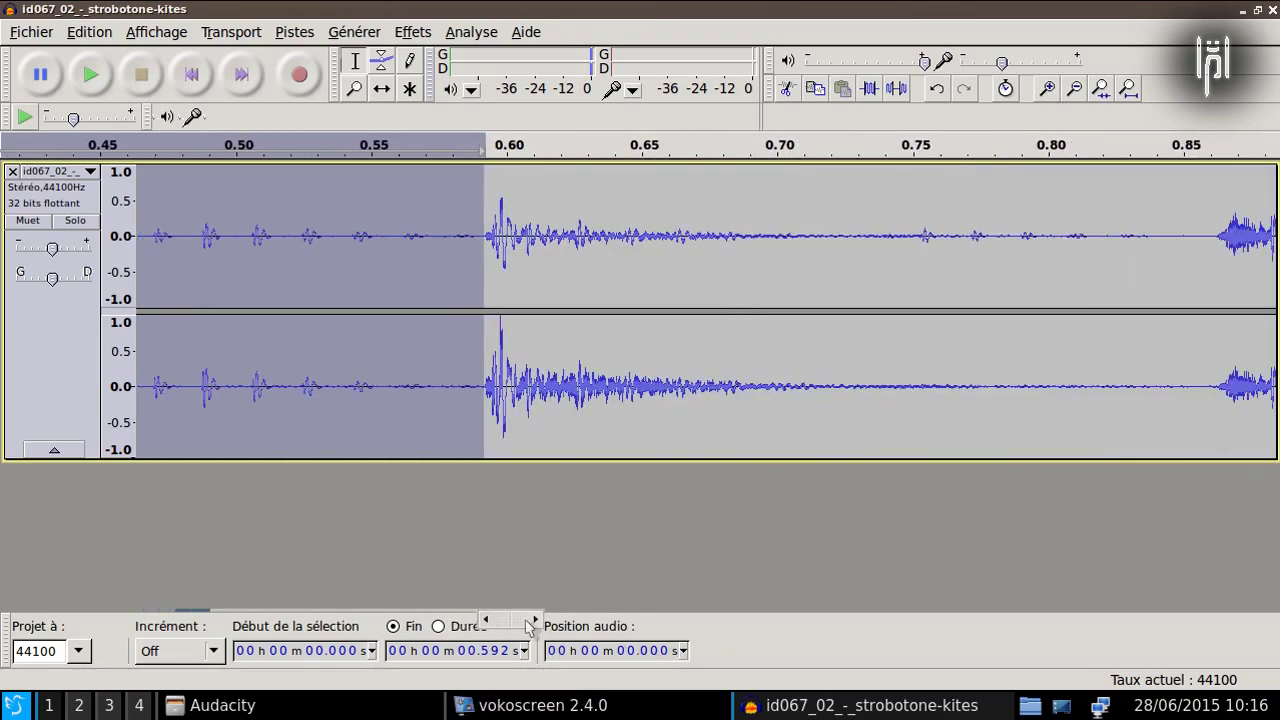
Step: Try to reselect the opening audio backward from the strong beat, with the selection ending at 0.593 s
click(488, 292)
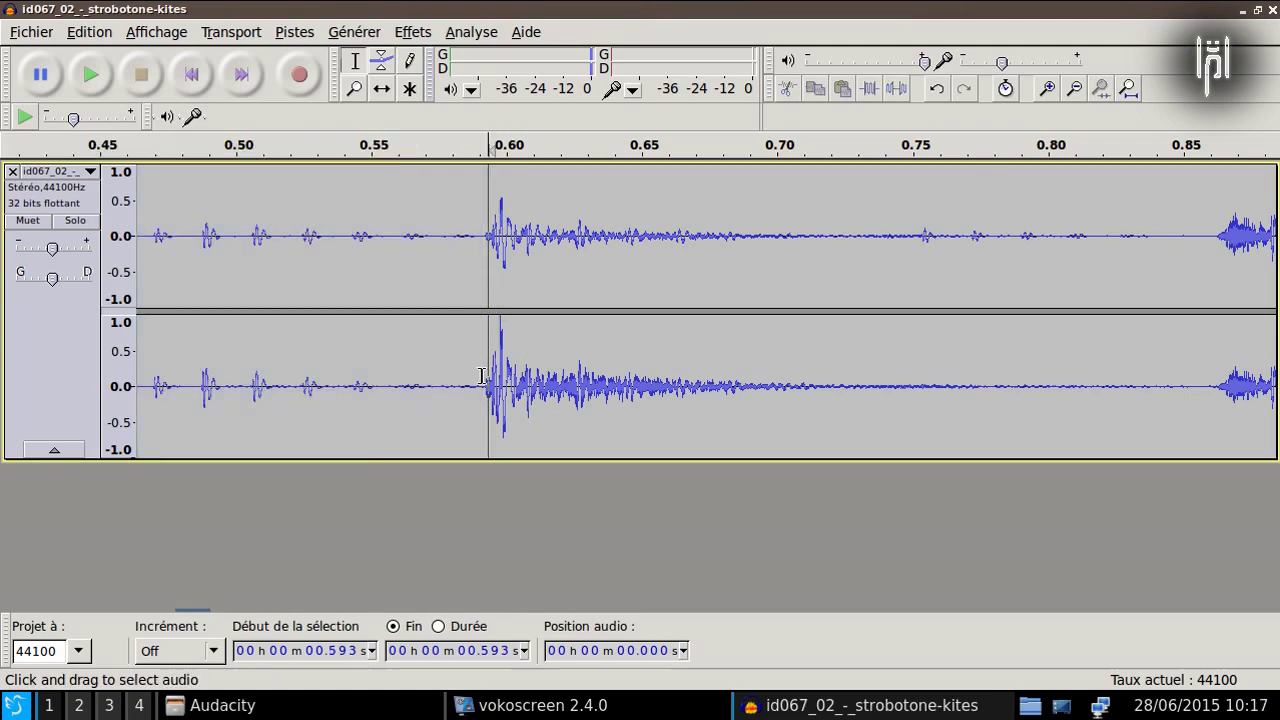
drag(484, 383, 96, 414)
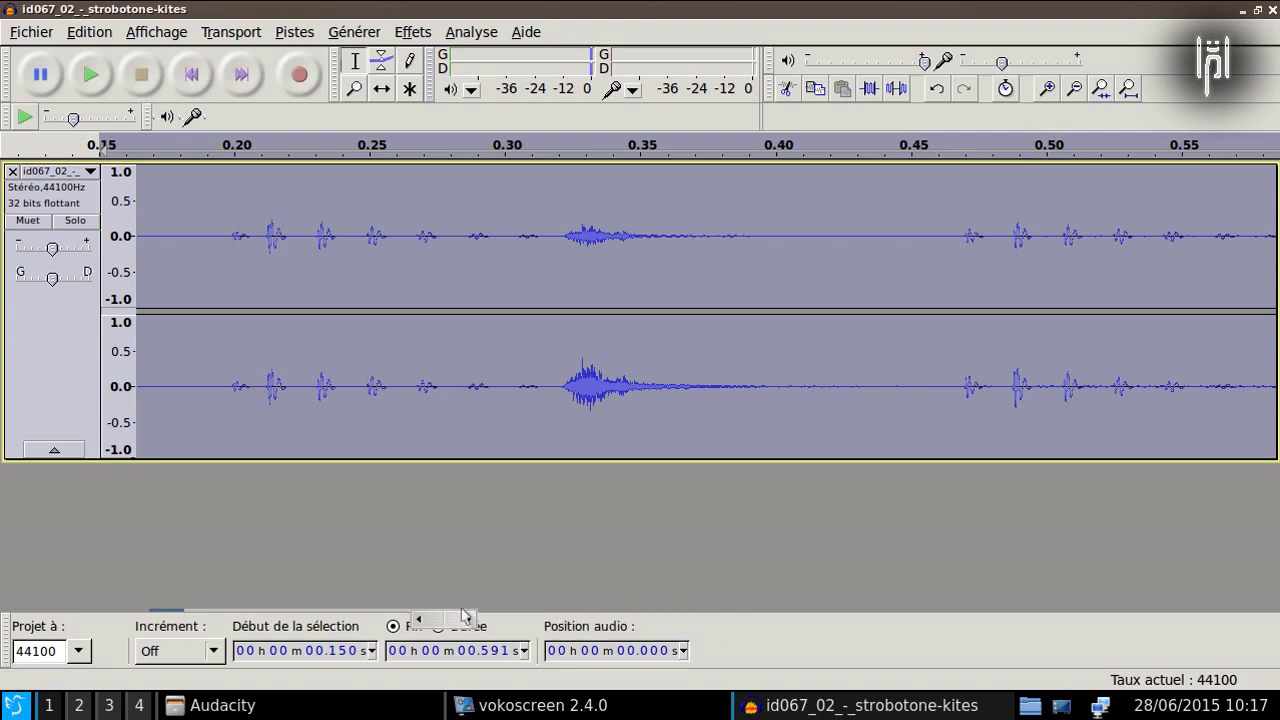
drag(448, 620, 473, 620)
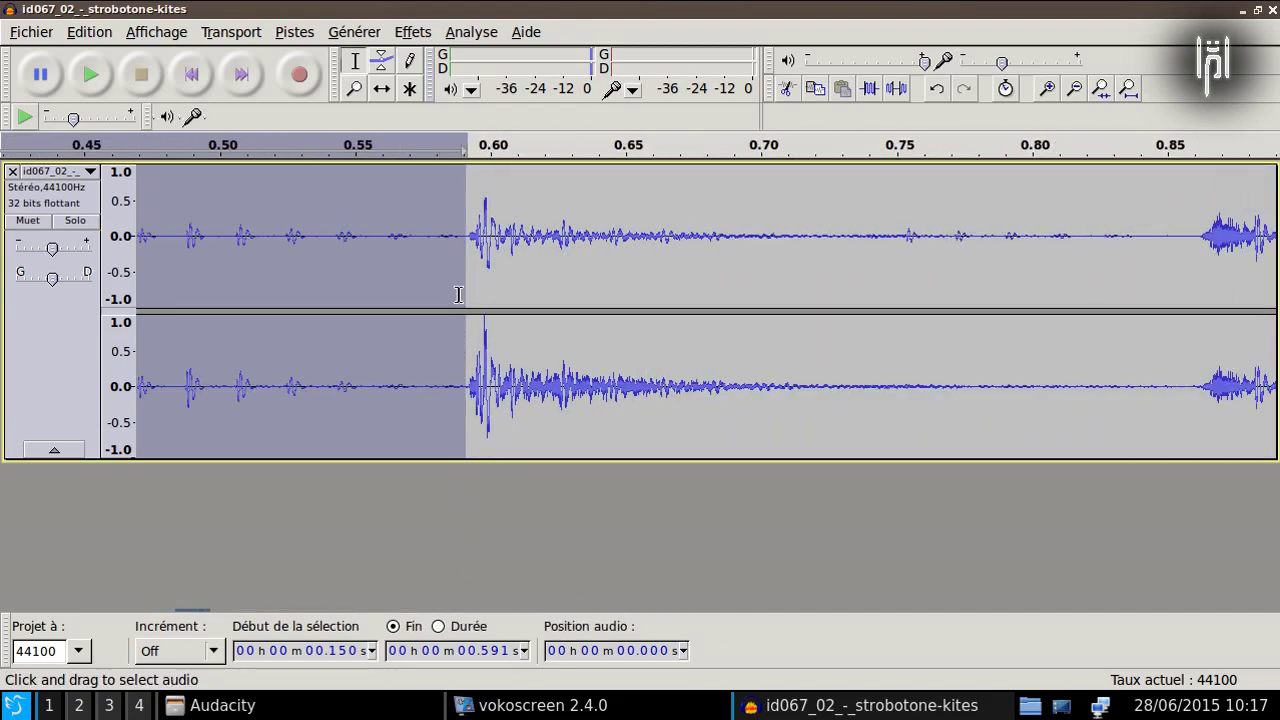
drag(469, 298, 473, 301)
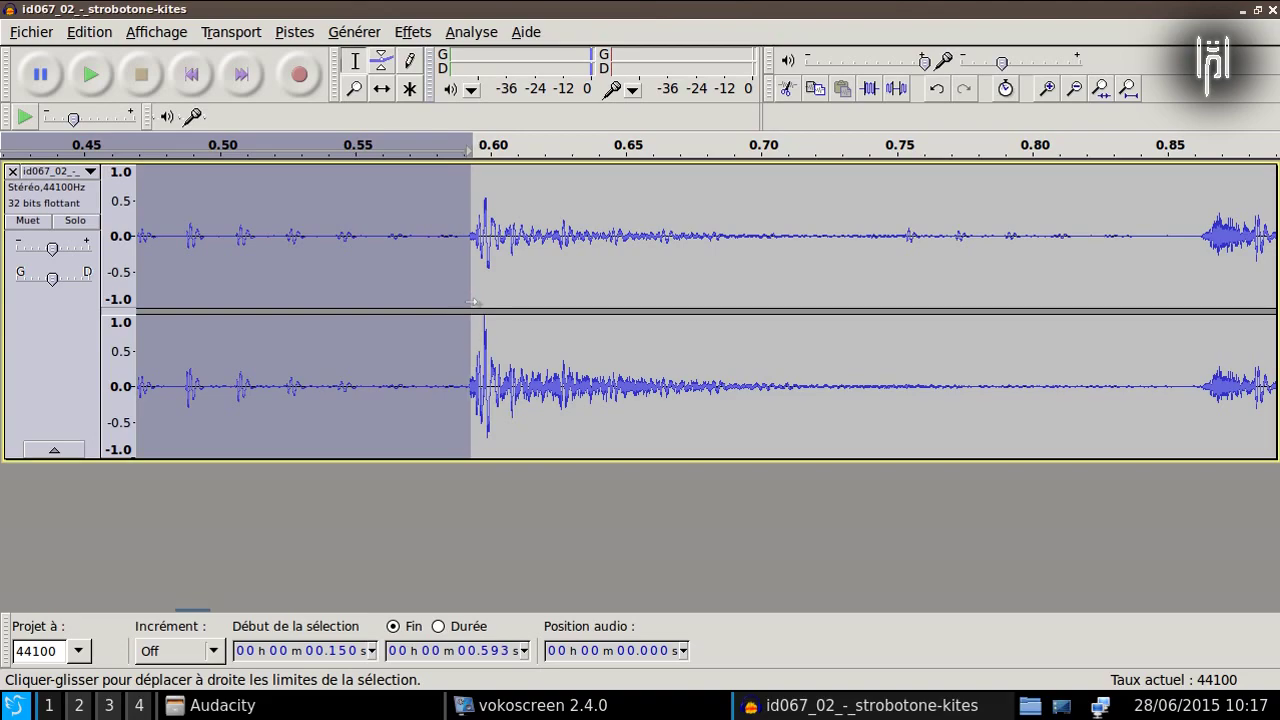
key(Left)
shift+click(473, 302)
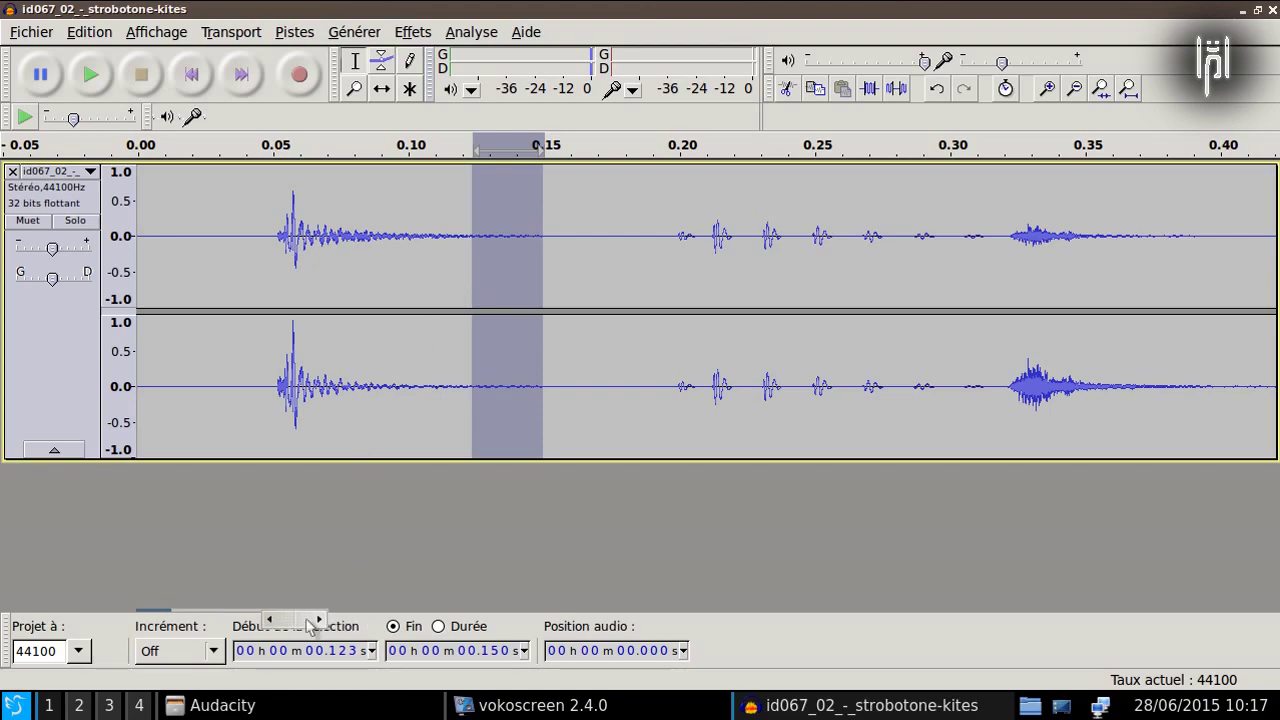
Step: Select the audio from the track's start to 0.593 s, just before the strong beat, and delete it
click(1074, 89)
click(1074, 89)
click(1074, 89)
click(1074, 89)
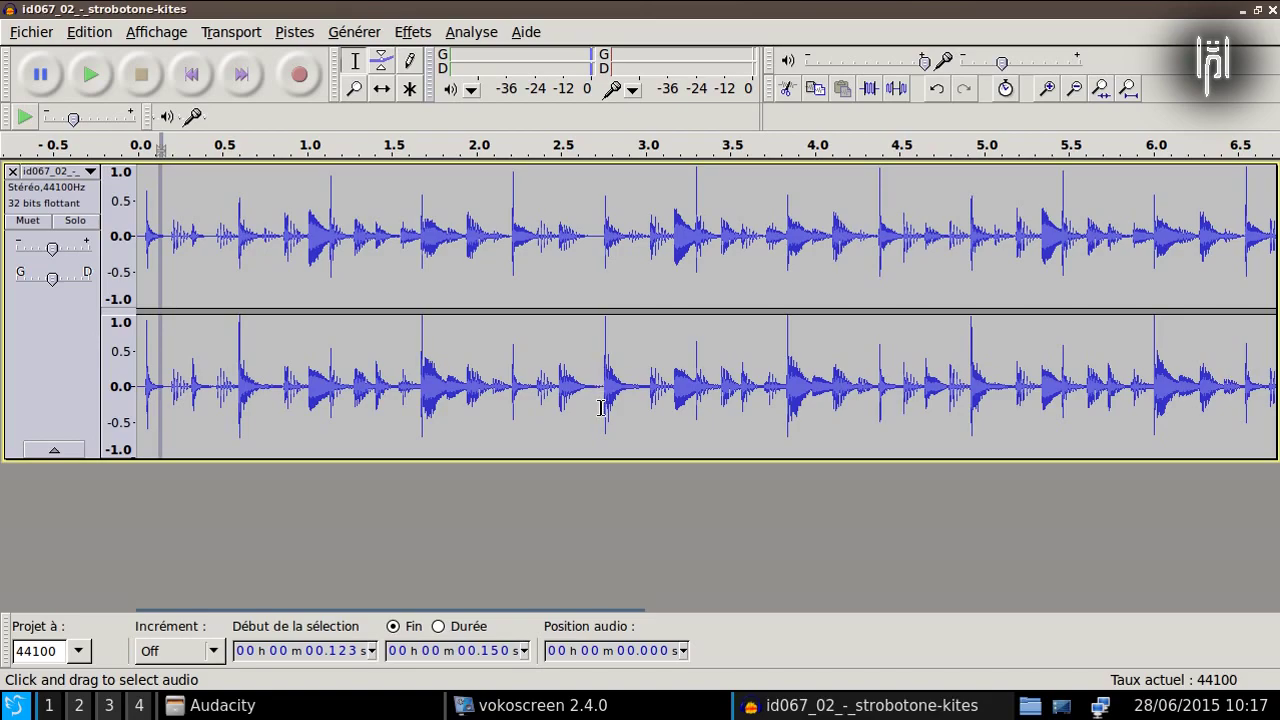
drag(237, 385, 88, 385)
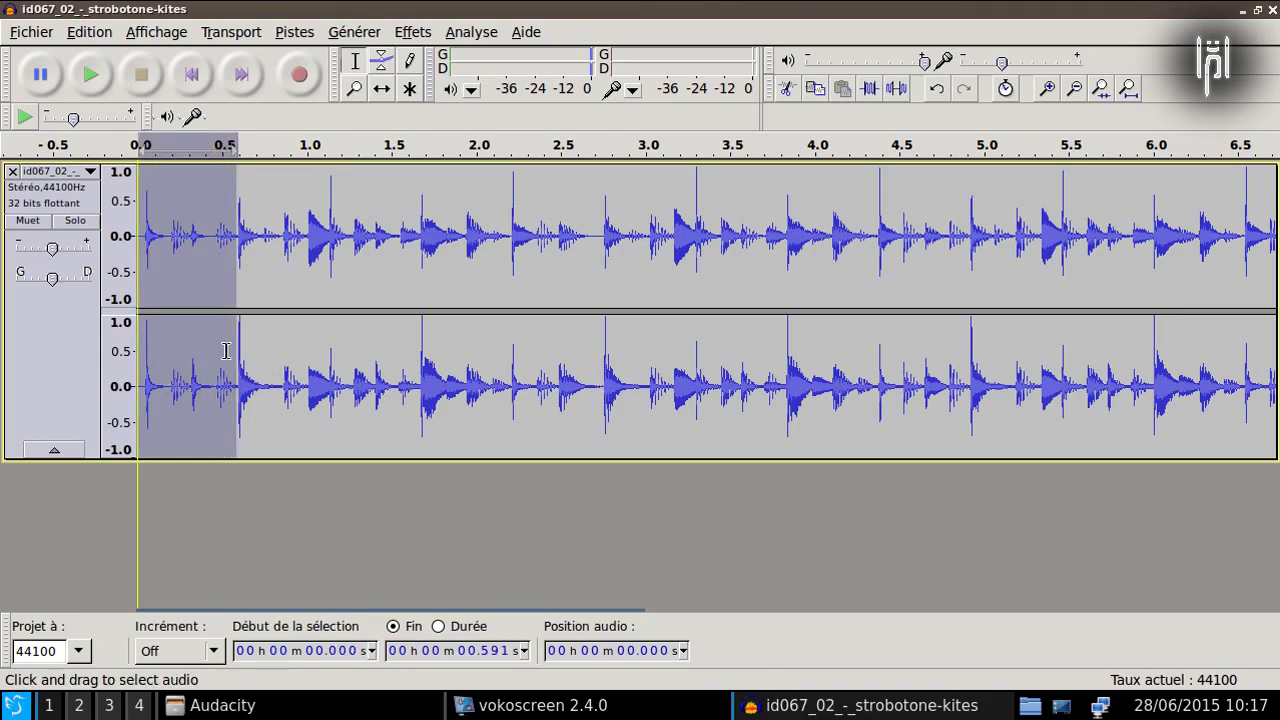
click(1047, 88)
click(1047, 88)
click(1047, 88)
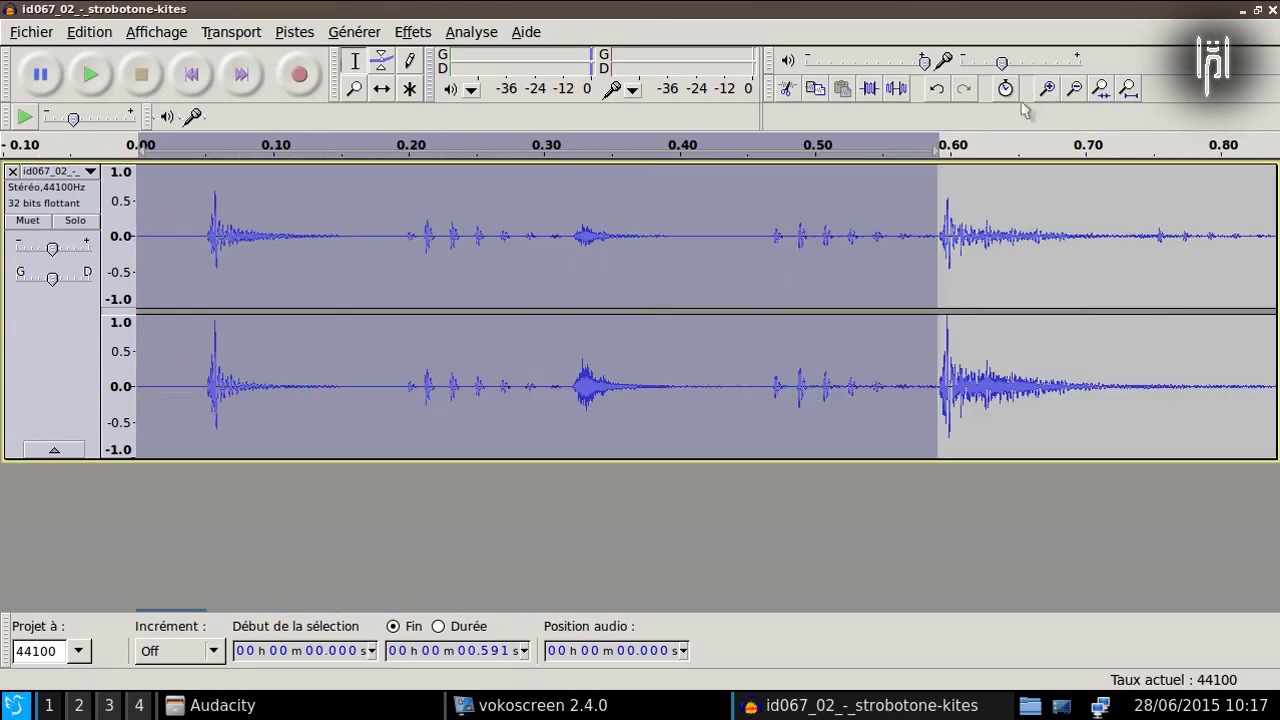
drag(940, 272, 942, 276)
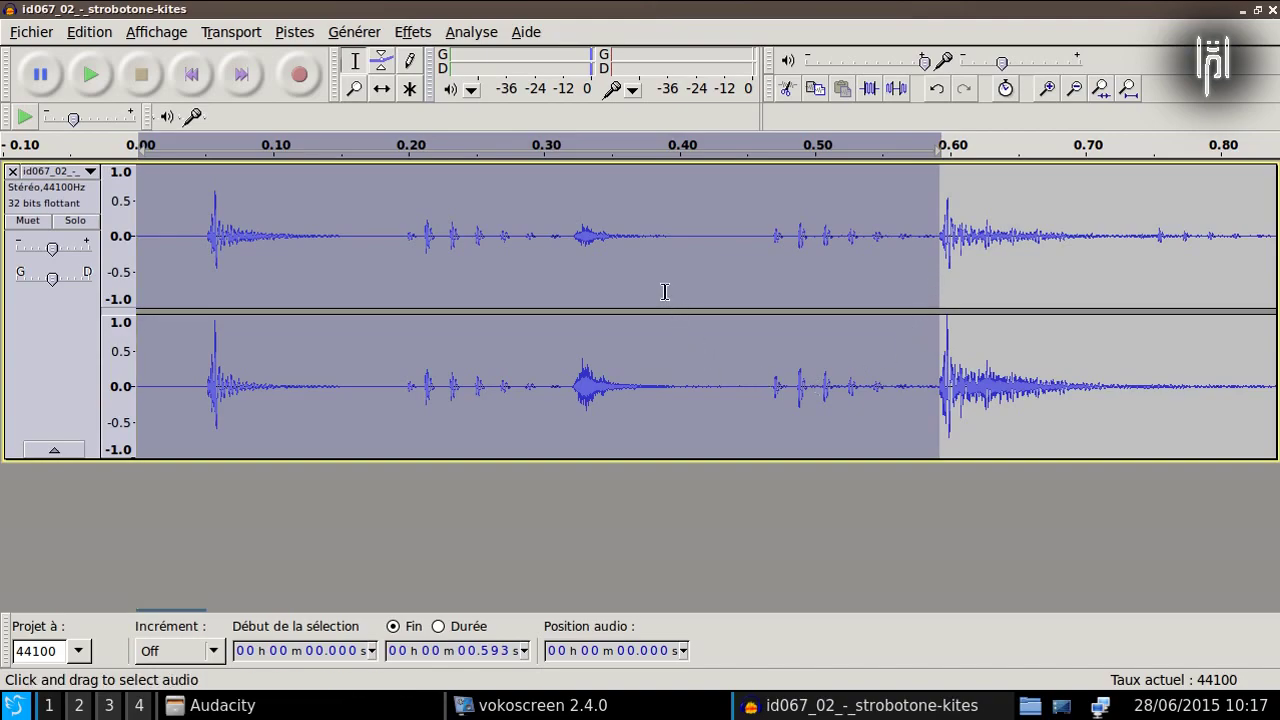
key(Delete)
Step: Select the rhythm section from the track's start to about 6.5 s
click(1074, 89)
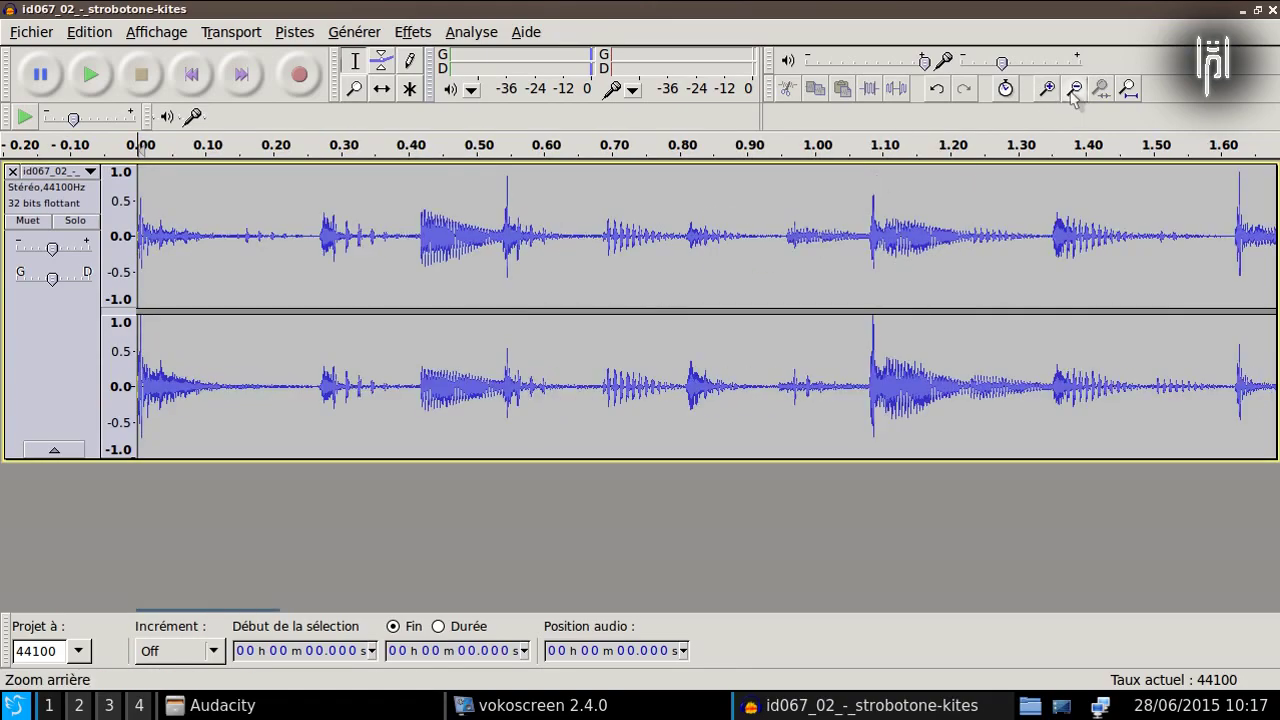
click(1074, 89)
click(1074, 89)
click(1074, 89)
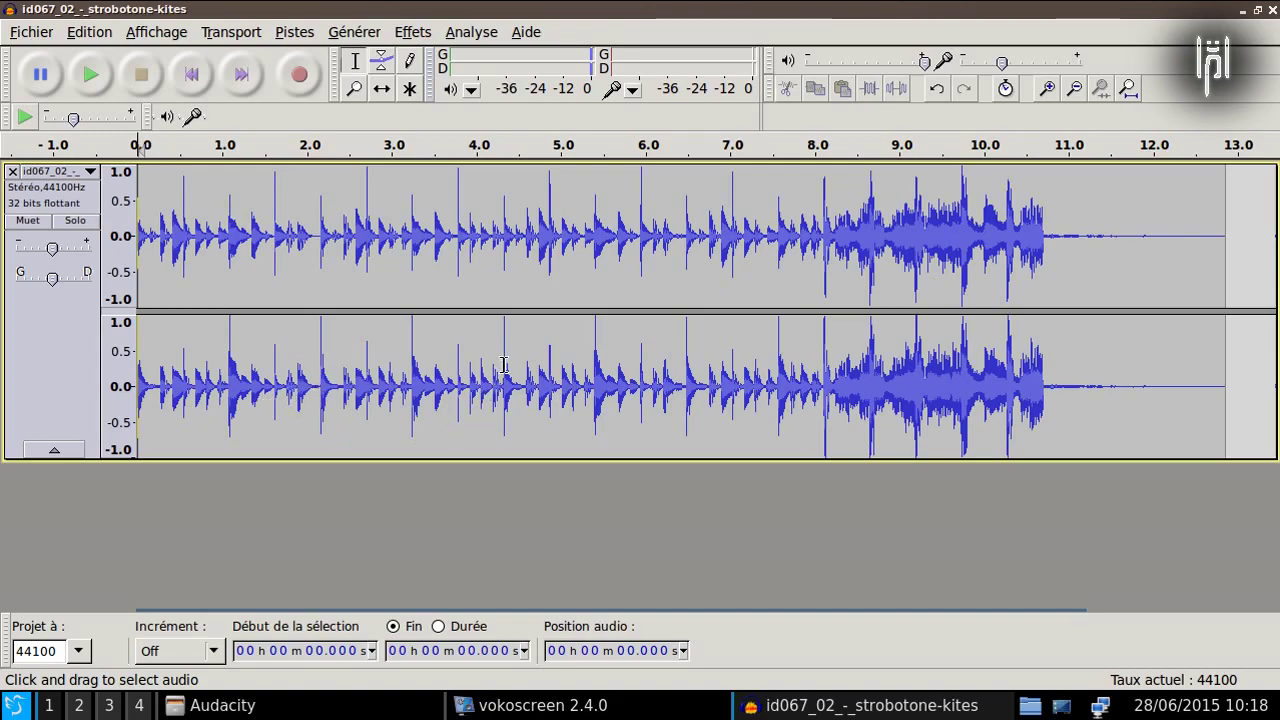
click(686, 378)
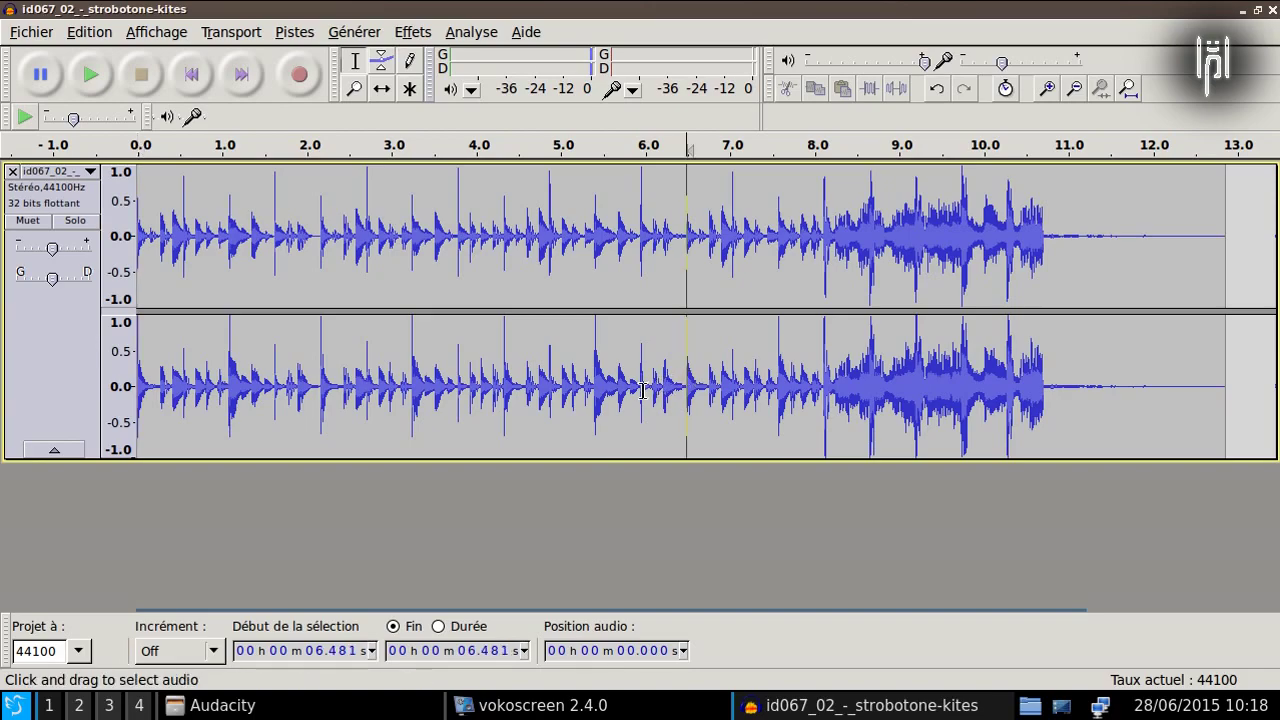
drag(686, 362, 140, 370)
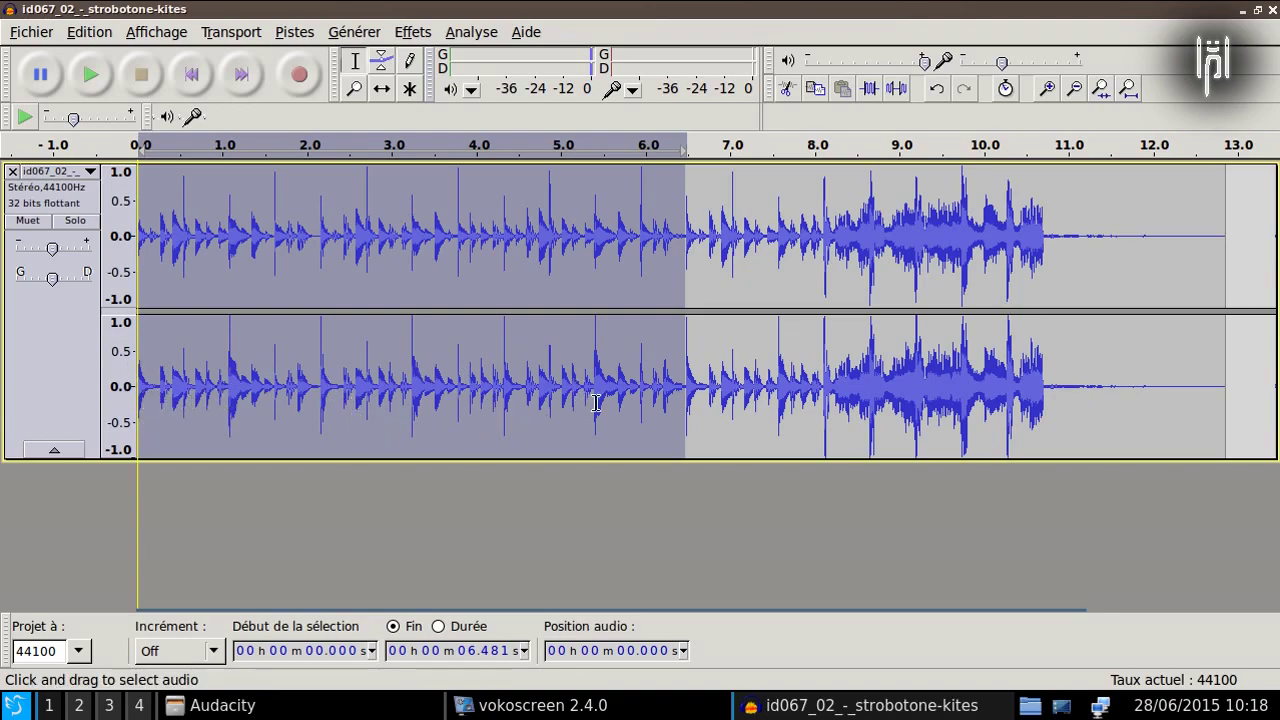
drag(682, 365, 688, 364)
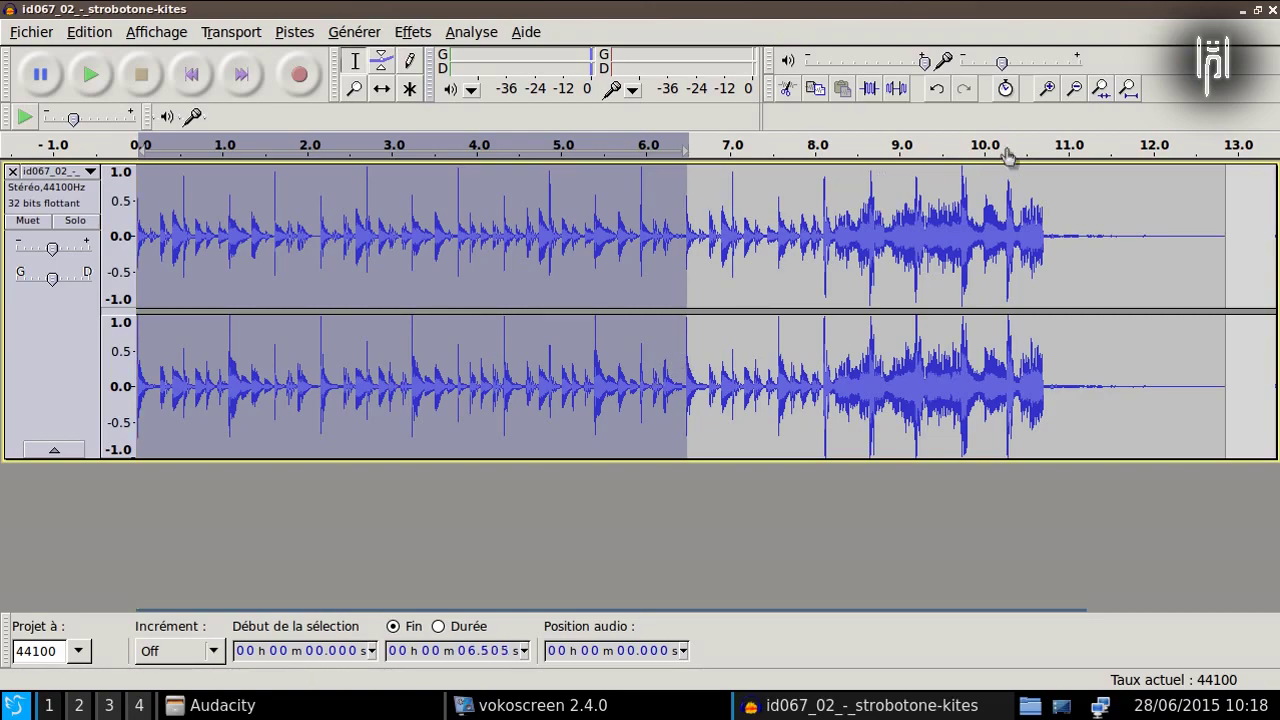
Step: Fine-tune the end of the selection to 6.486 s, just before the attack of the beat
click(1046, 89)
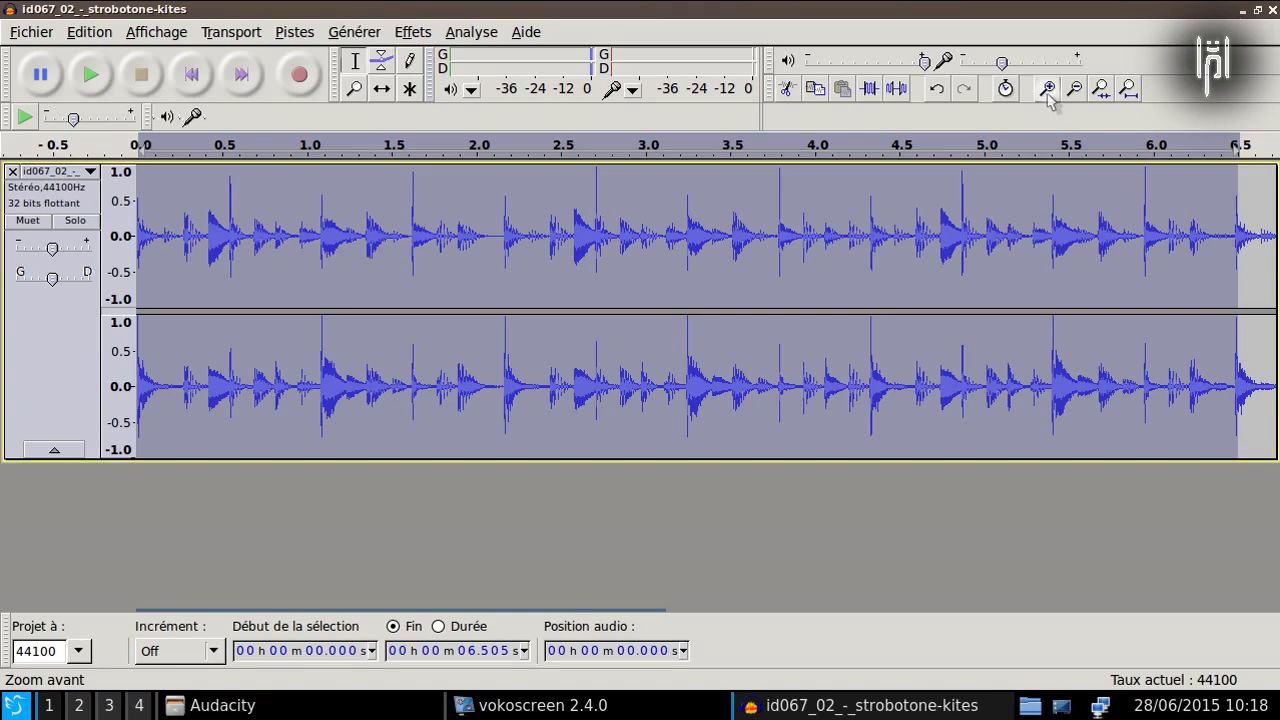
click(1047, 91)
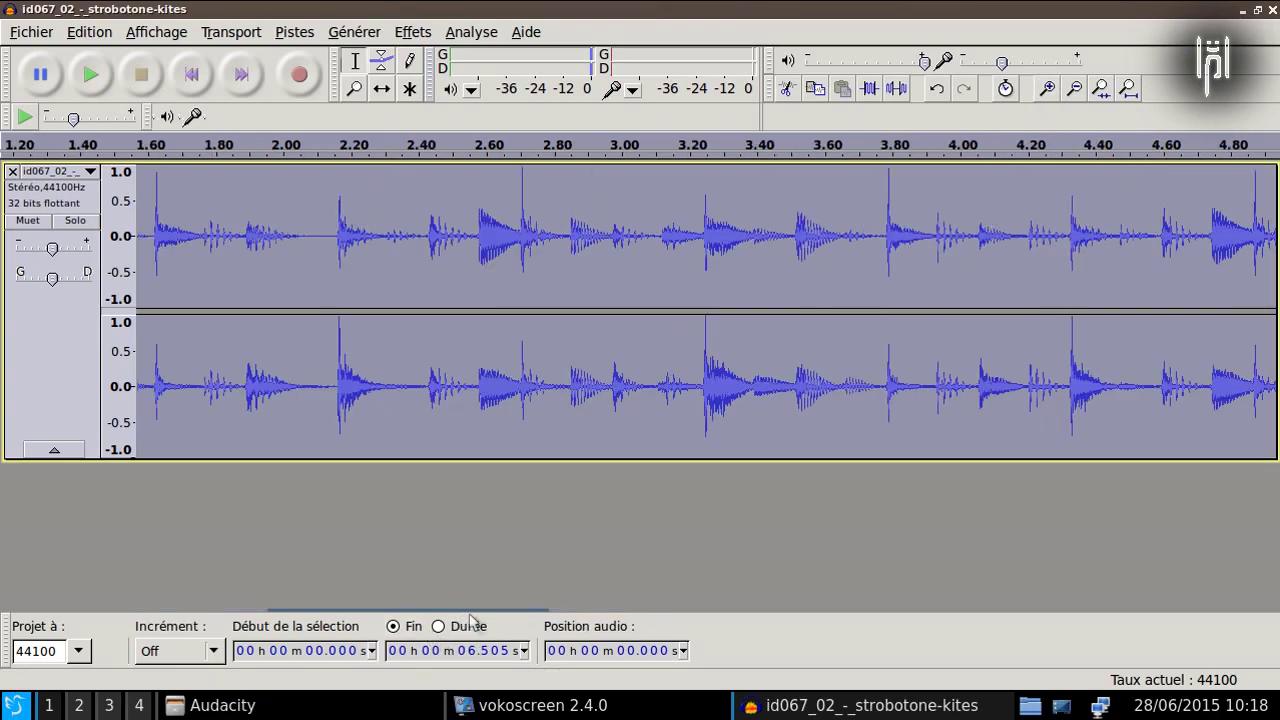
drag(470, 618, 775, 594)
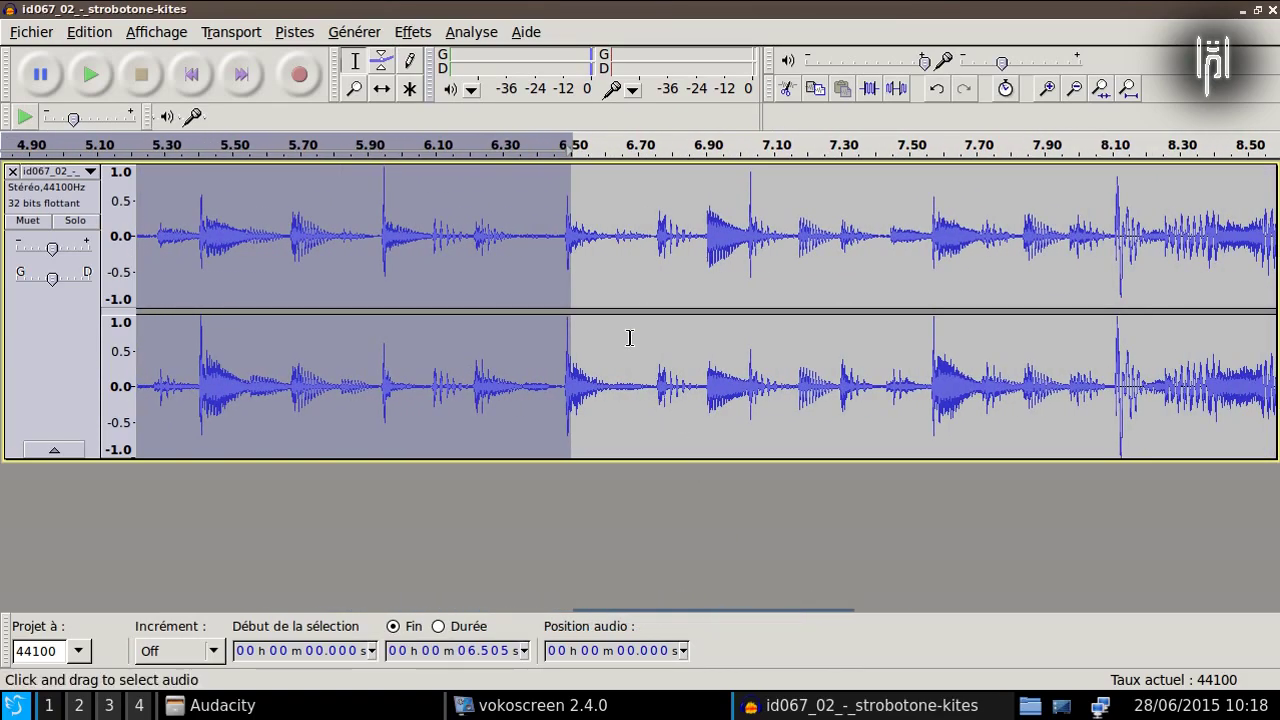
drag(573, 296, 566, 300)
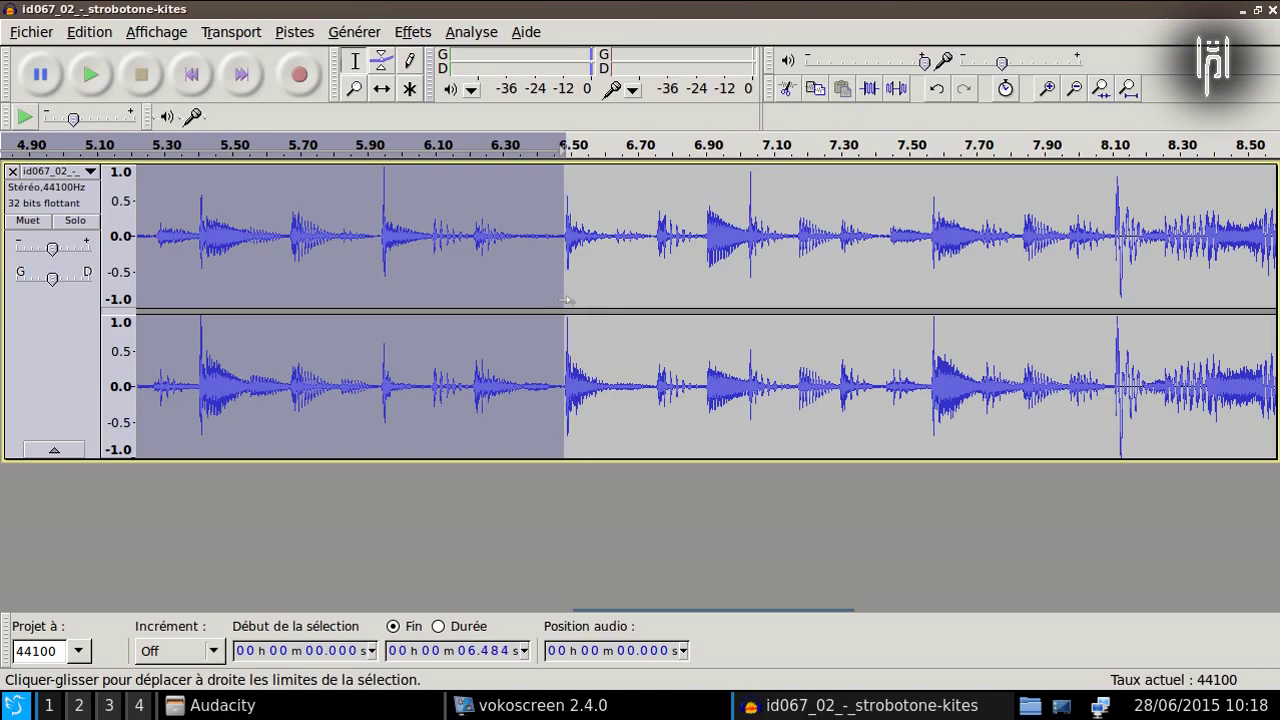
click(1046, 88)
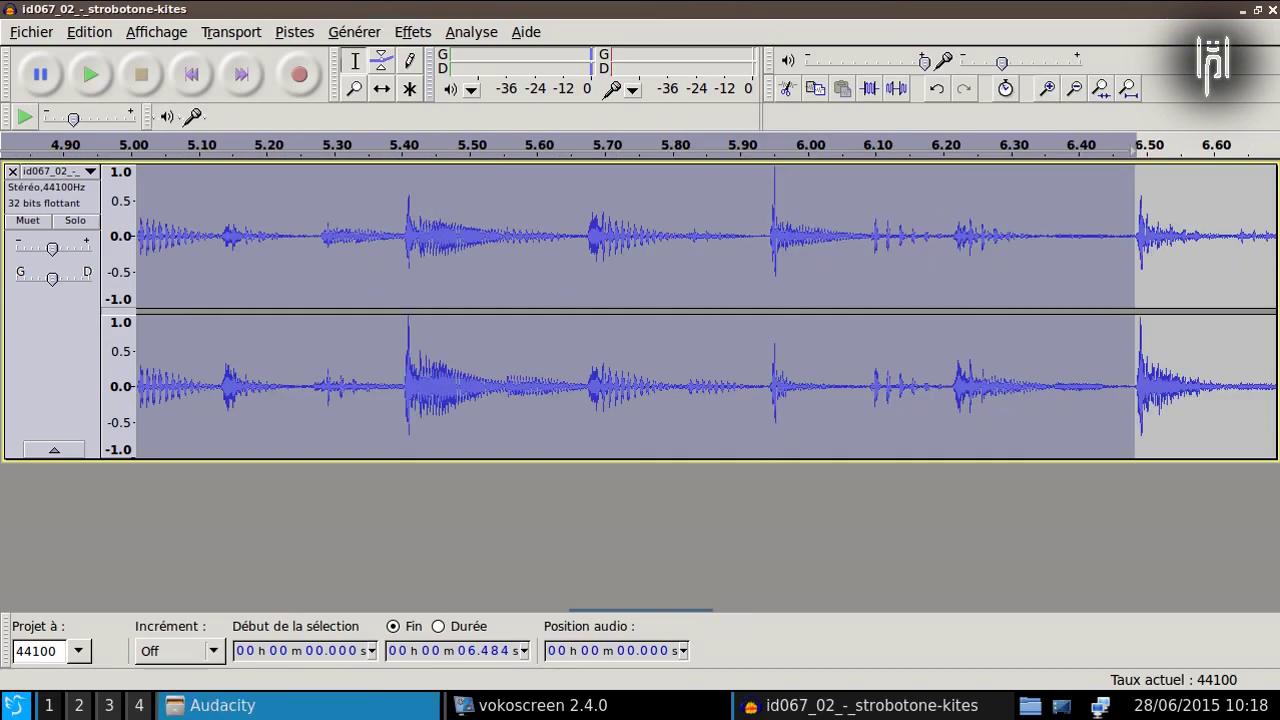
drag(604, 623, 674, 621)
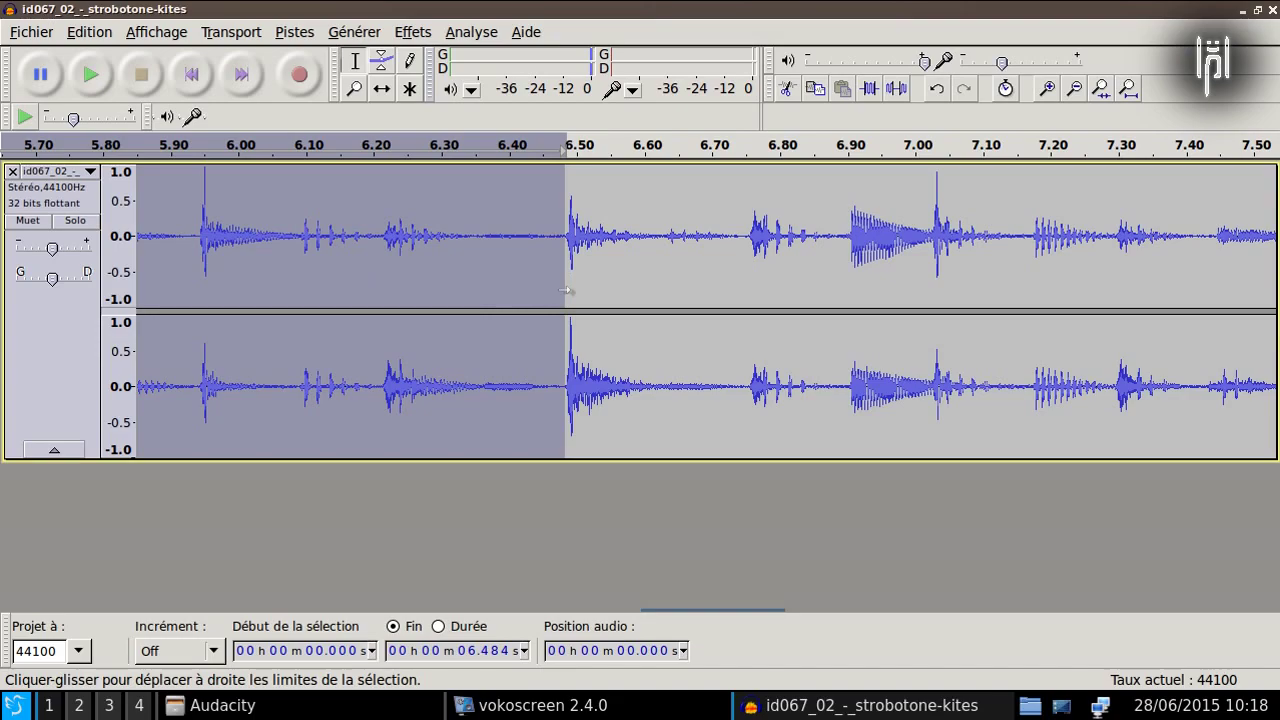
drag(566, 291, 568, 295)
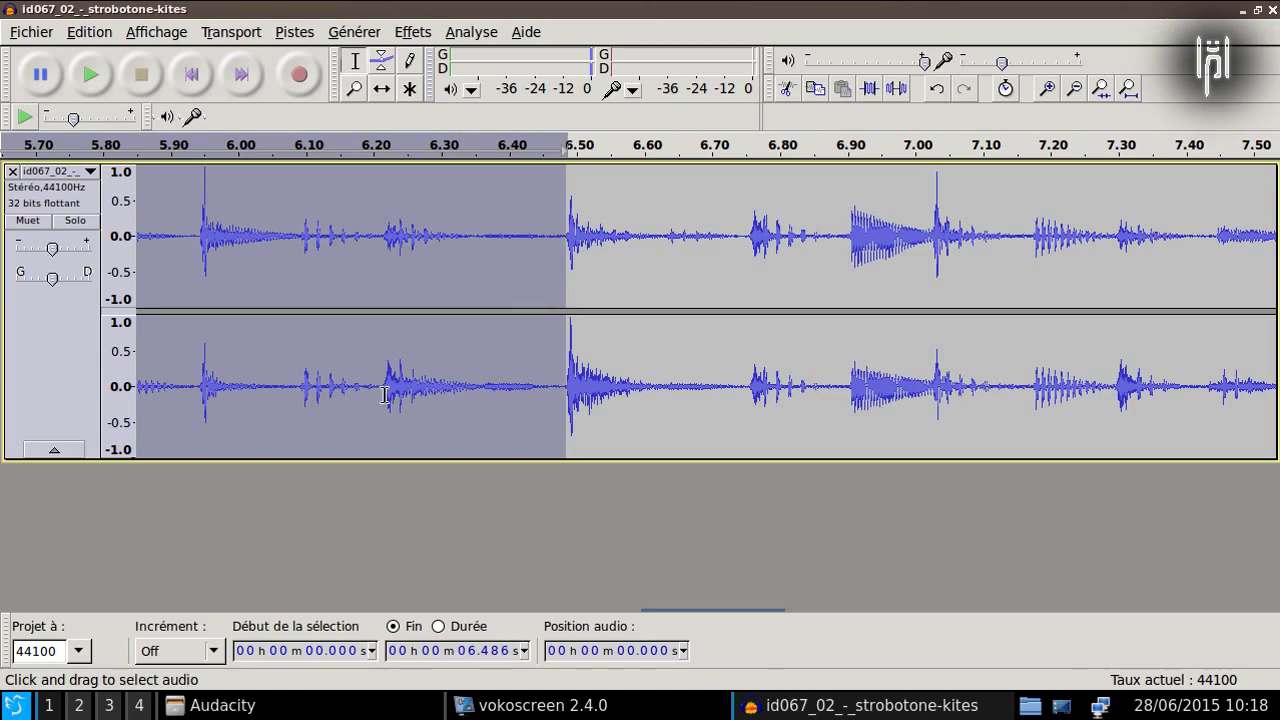
Step: Cut the selected rhythm section out of the track and reduce the track's height to roughly half
click(1074, 88)
click(1074, 88)
click(1074, 88)
click(1074, 88)
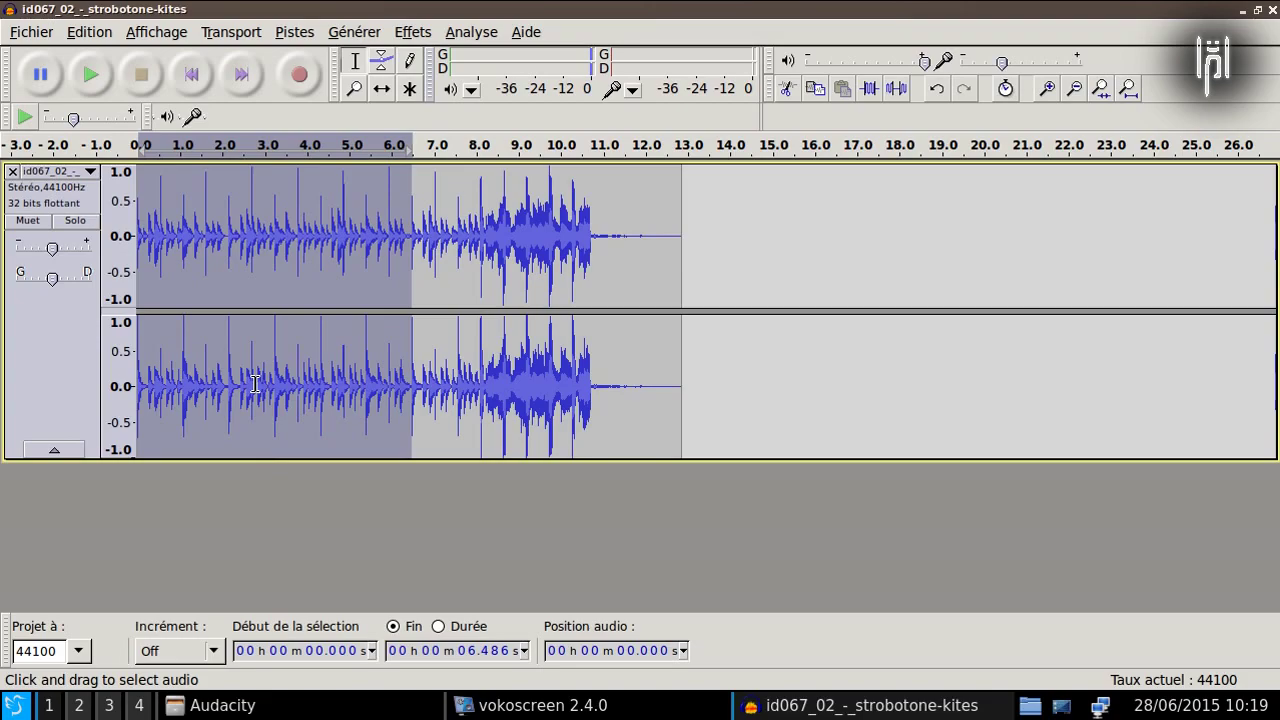
key(Delete)
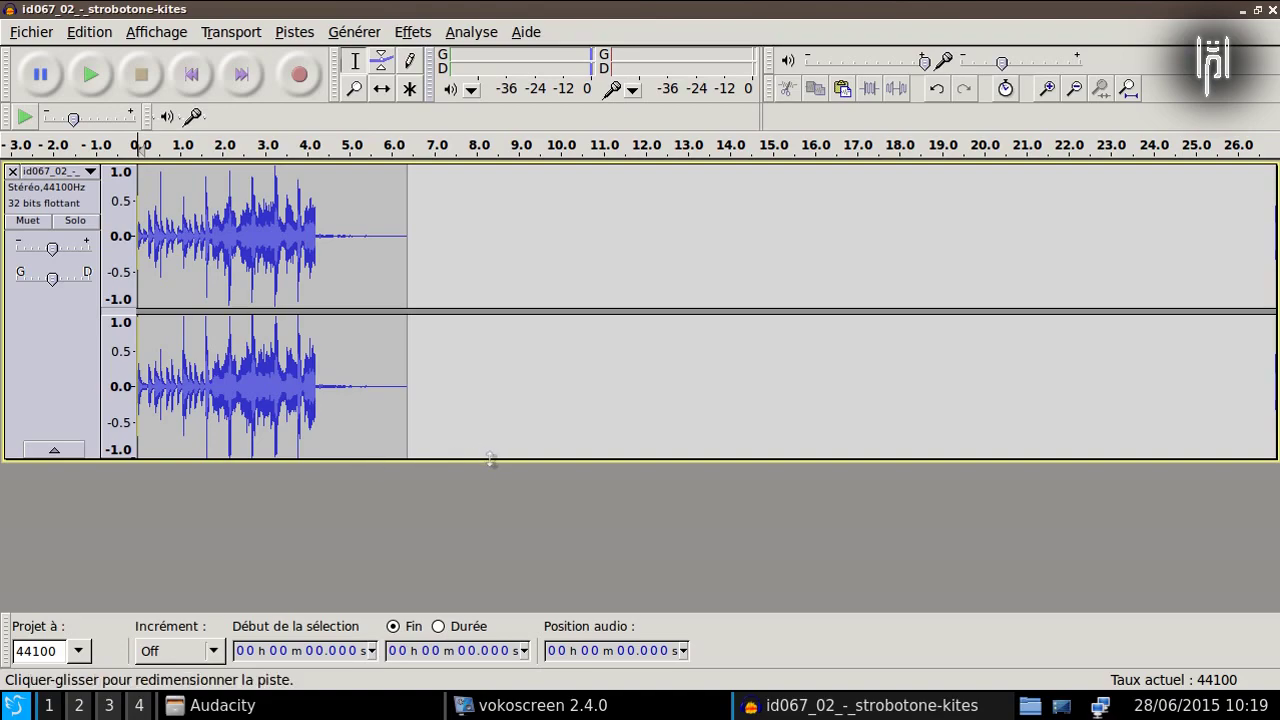
drag(491, 459, 482, 316)
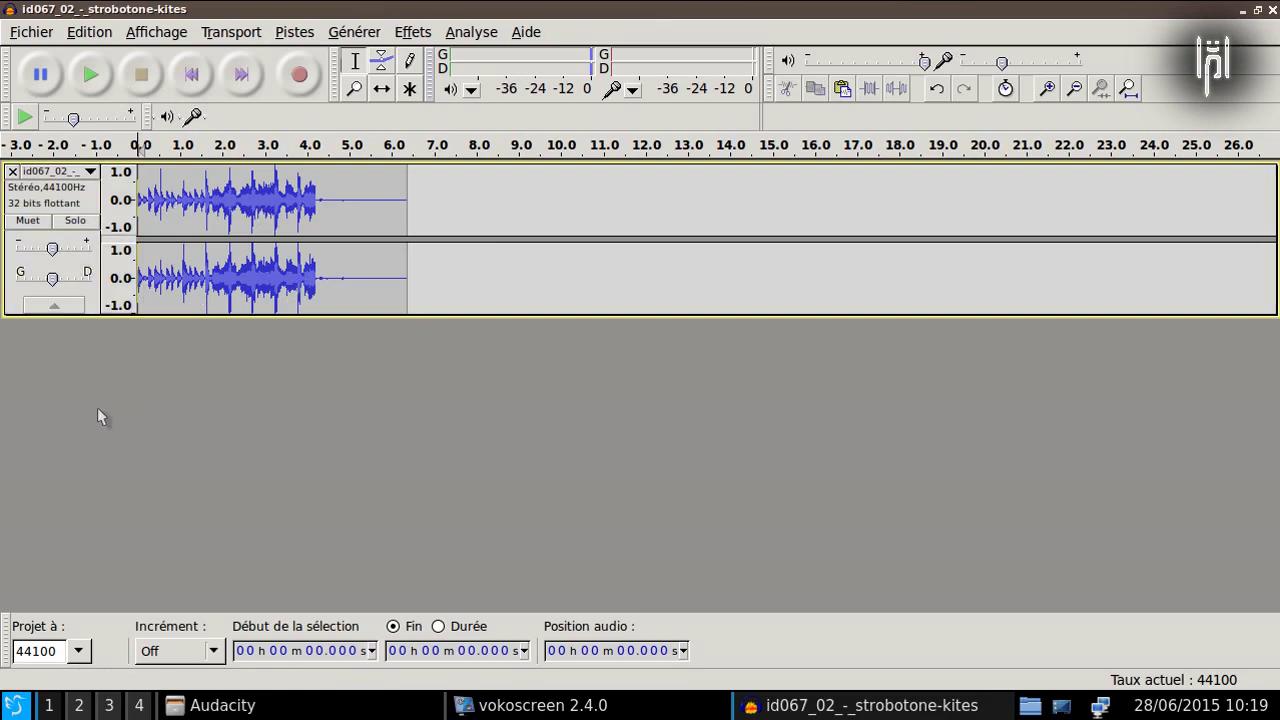
Step: Paste the cut rhythm section as a new track, halve that track's height, and remove the original song track
key(ctrl+v)
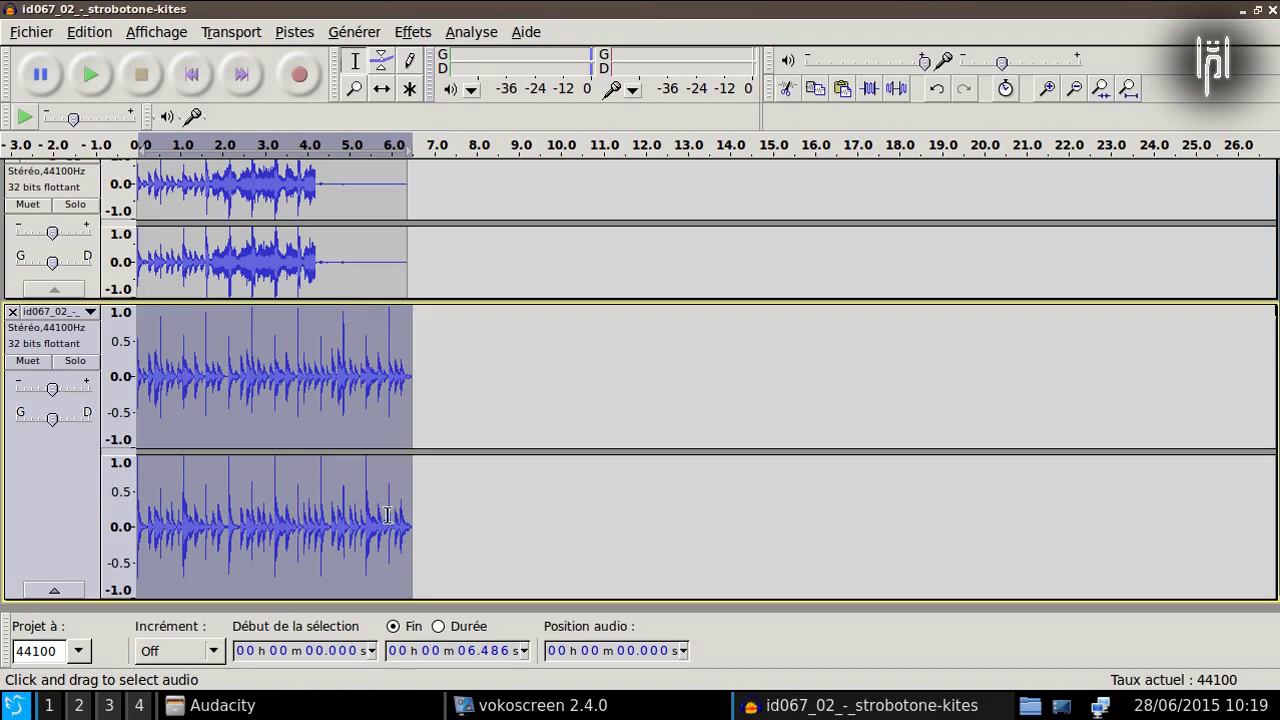
drag(424, 598, 396, 444)
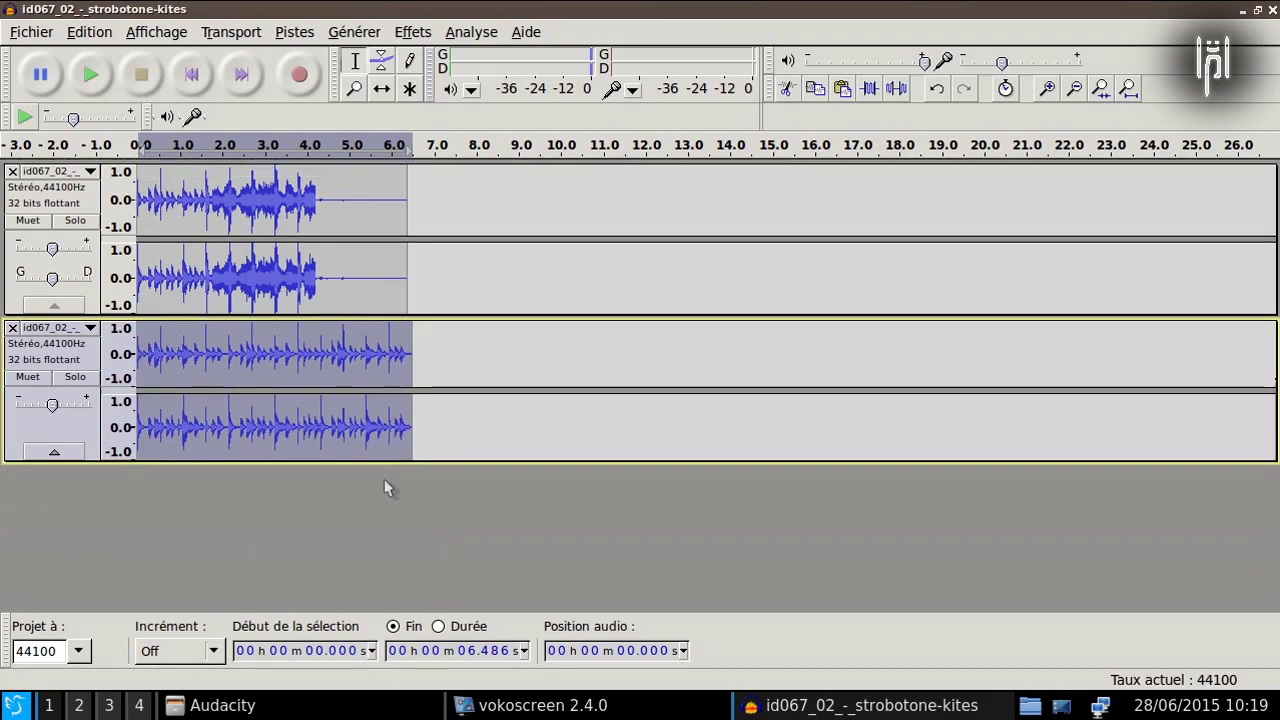
click(12, 172)
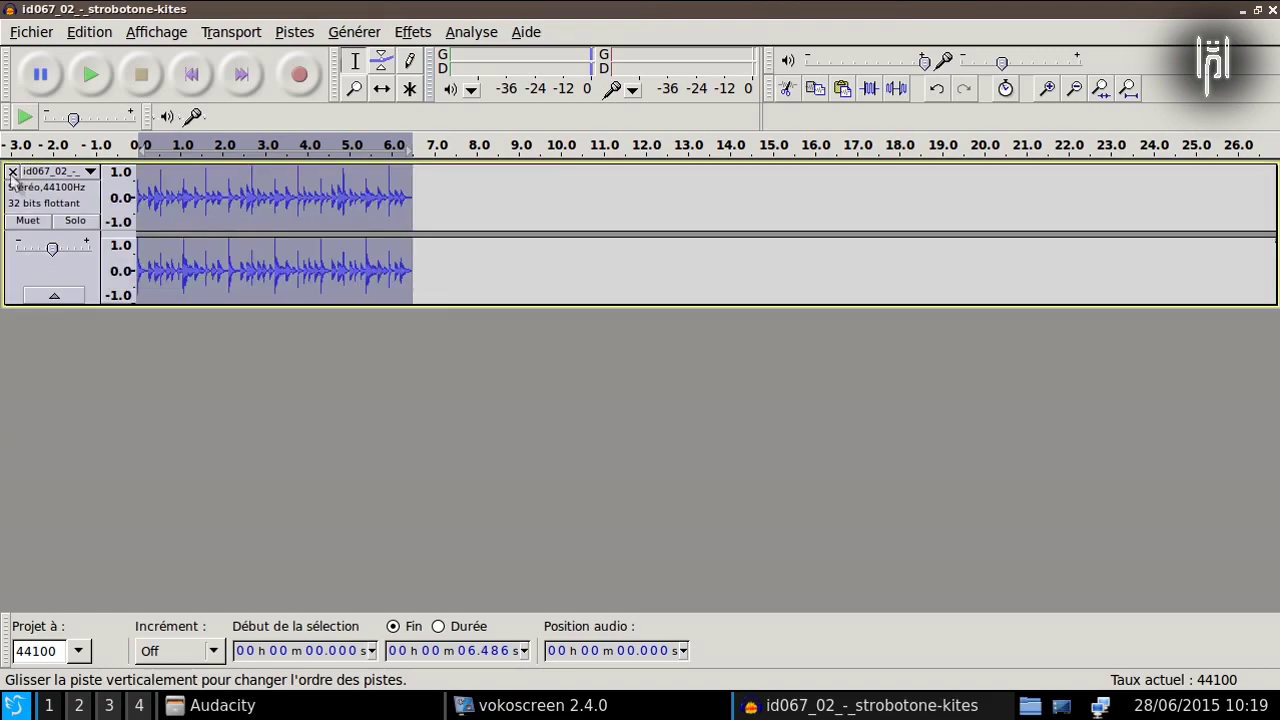
Step: Listen to the selected rhythm section in looped playback to check the cut, then stop playback
click(90, 85)
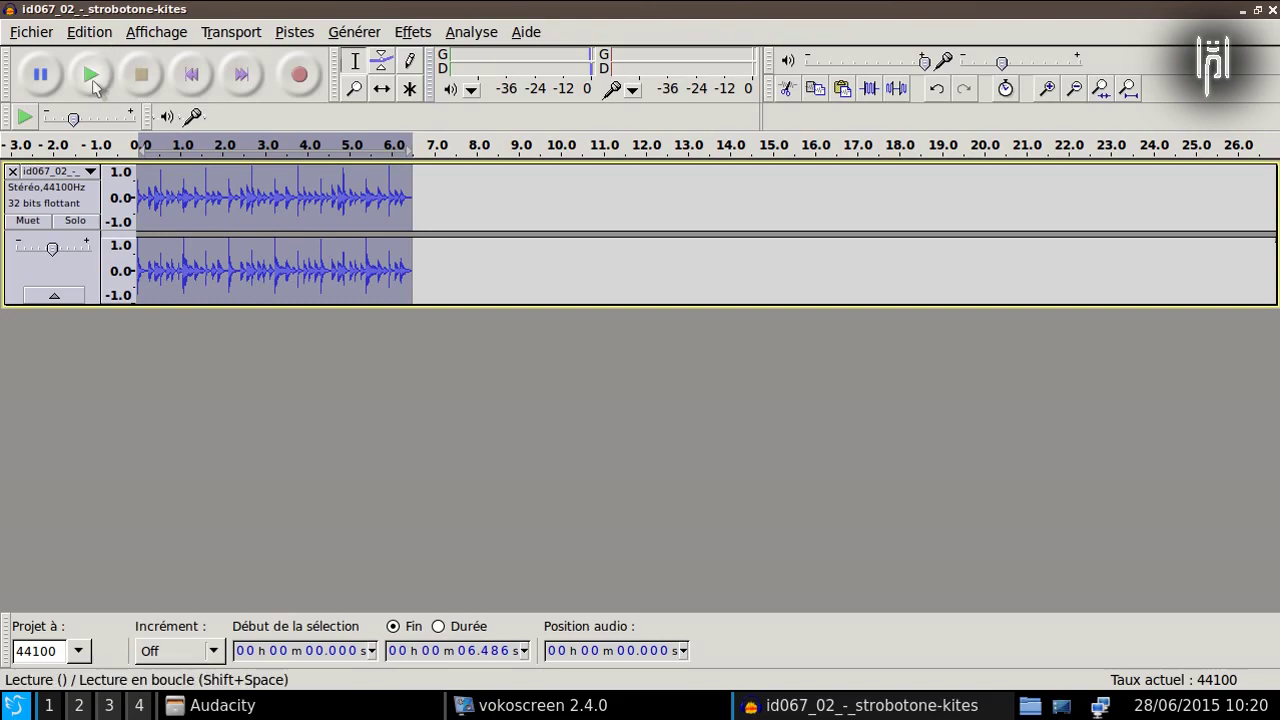
key(shift)
shift+click(93, 83)
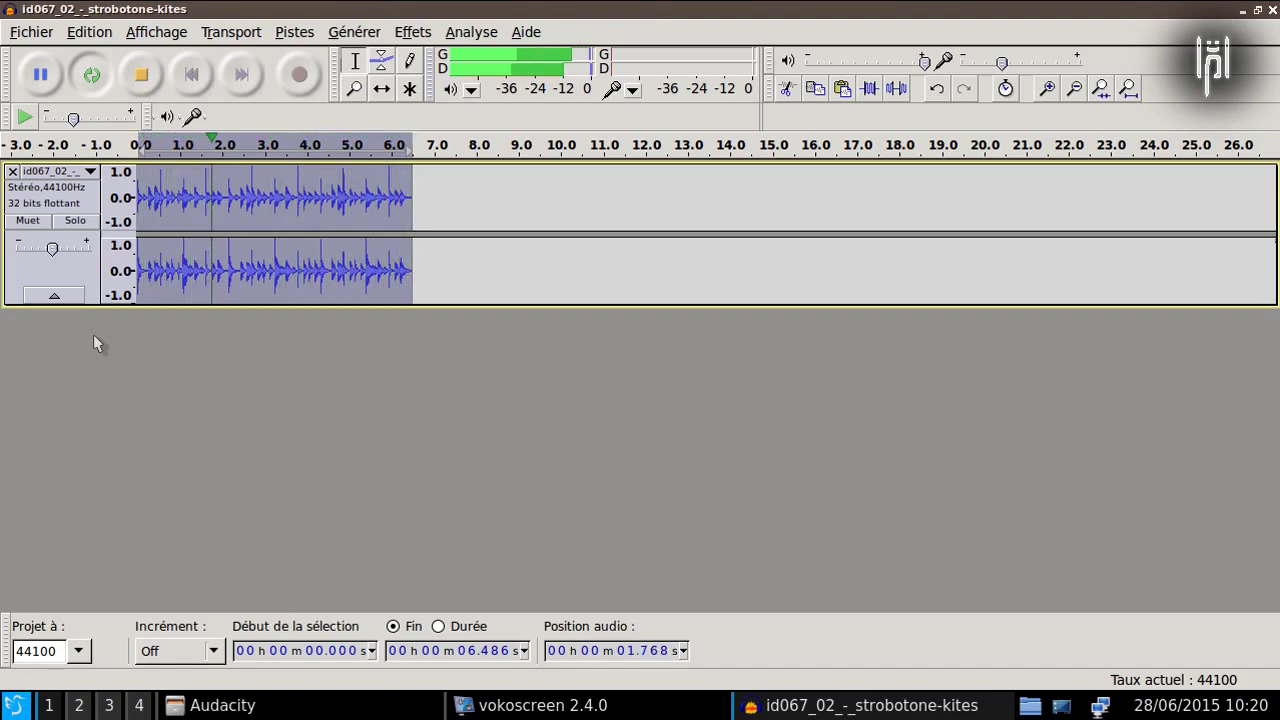
click(140, 90)
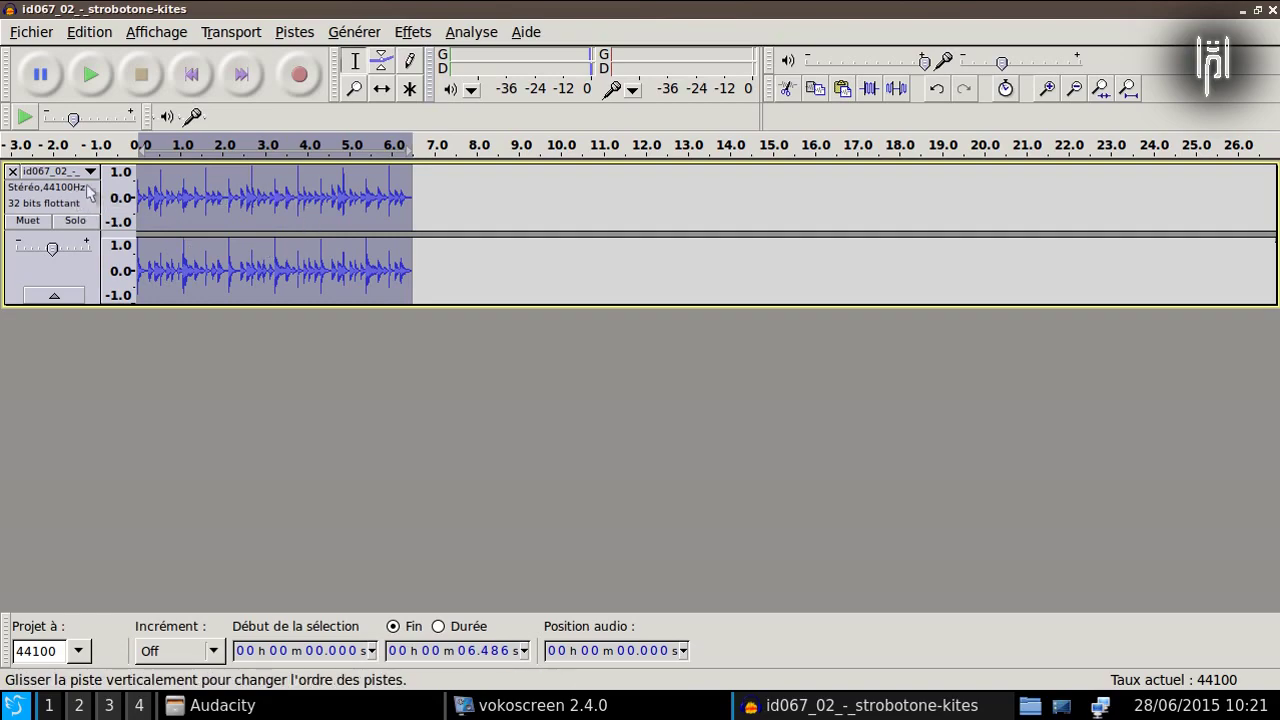
Step: Extend the selected loop to about 2 min 3 s with the Repeat effect
click(411, 34)
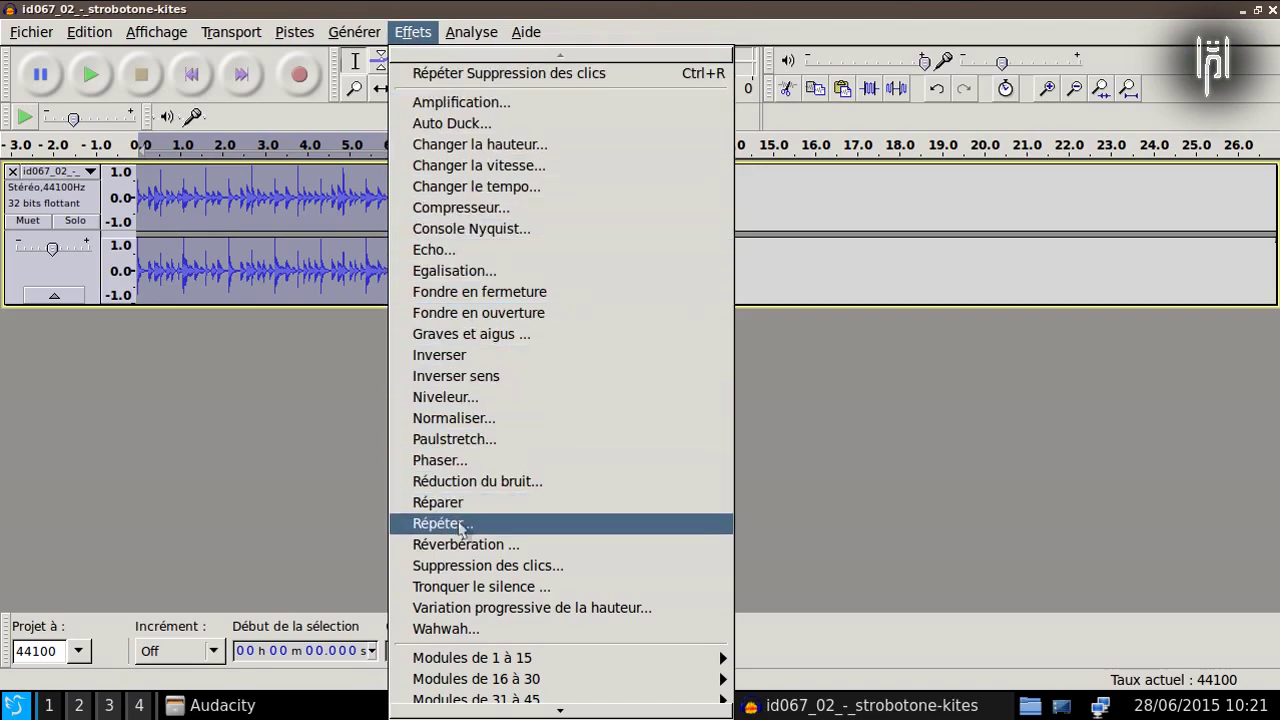
click(448, 523)
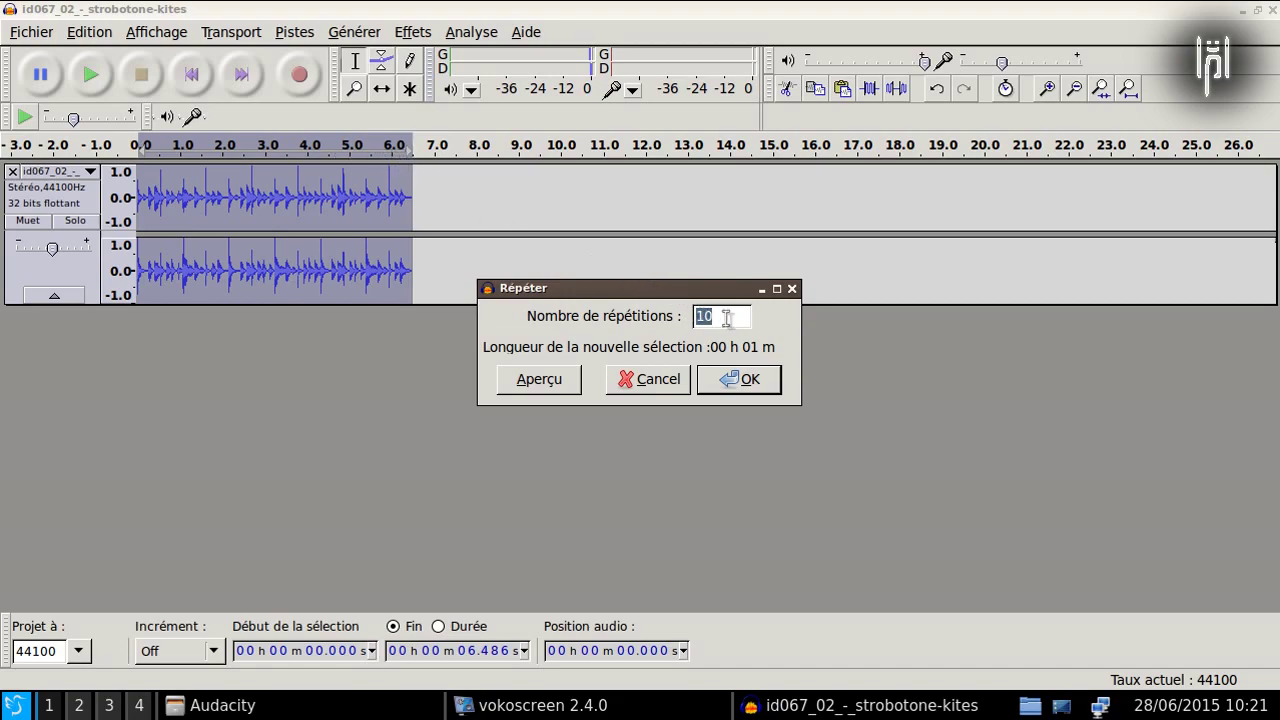
drag(710, 318, 684, 320)
text(2)
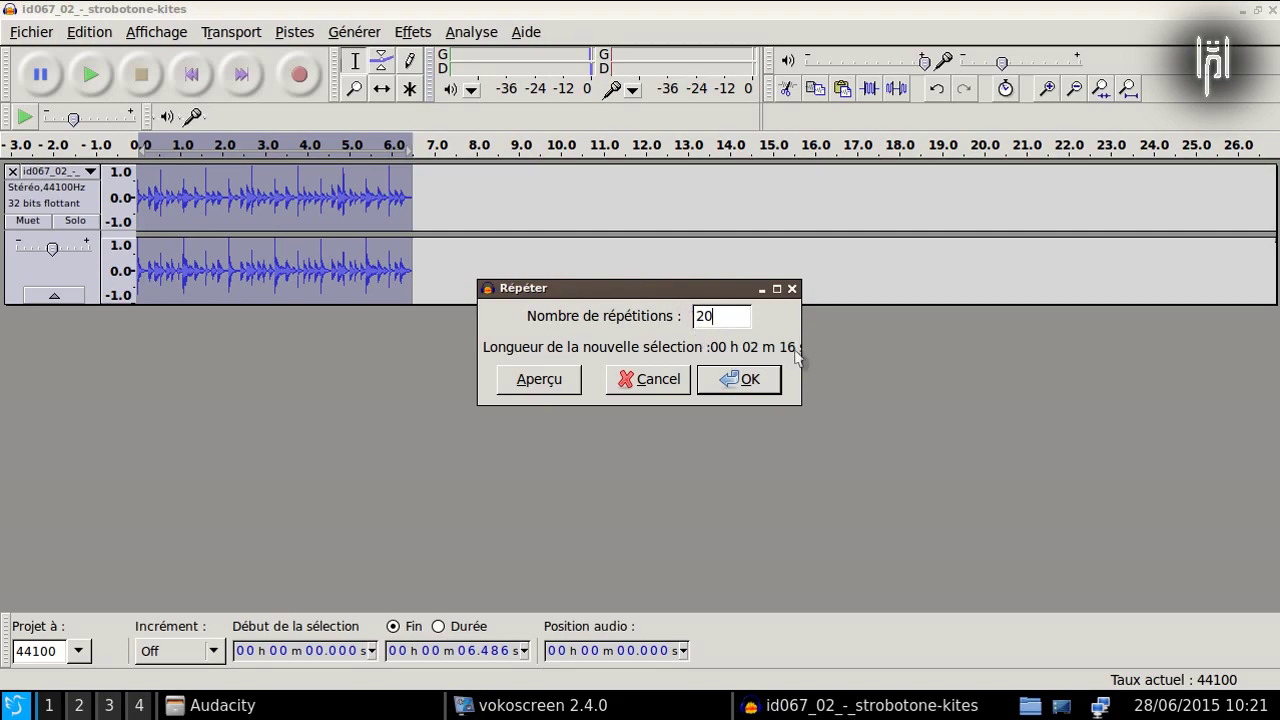
key(BackSpace)
key(BackSpace)
click(740, 380)
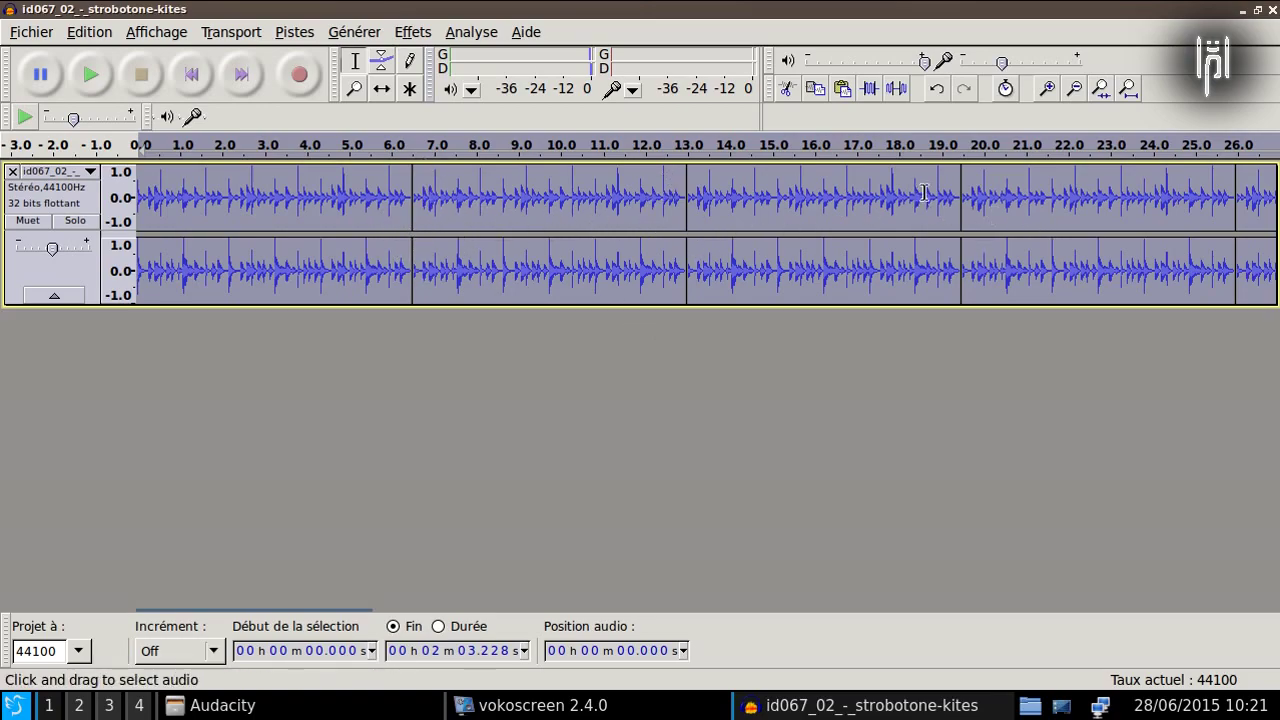
Step: Merge the first five loop copies at the split lines near 6.5, 13, 19.5 and 26 s, and play the result
mouse_move(387, 593)
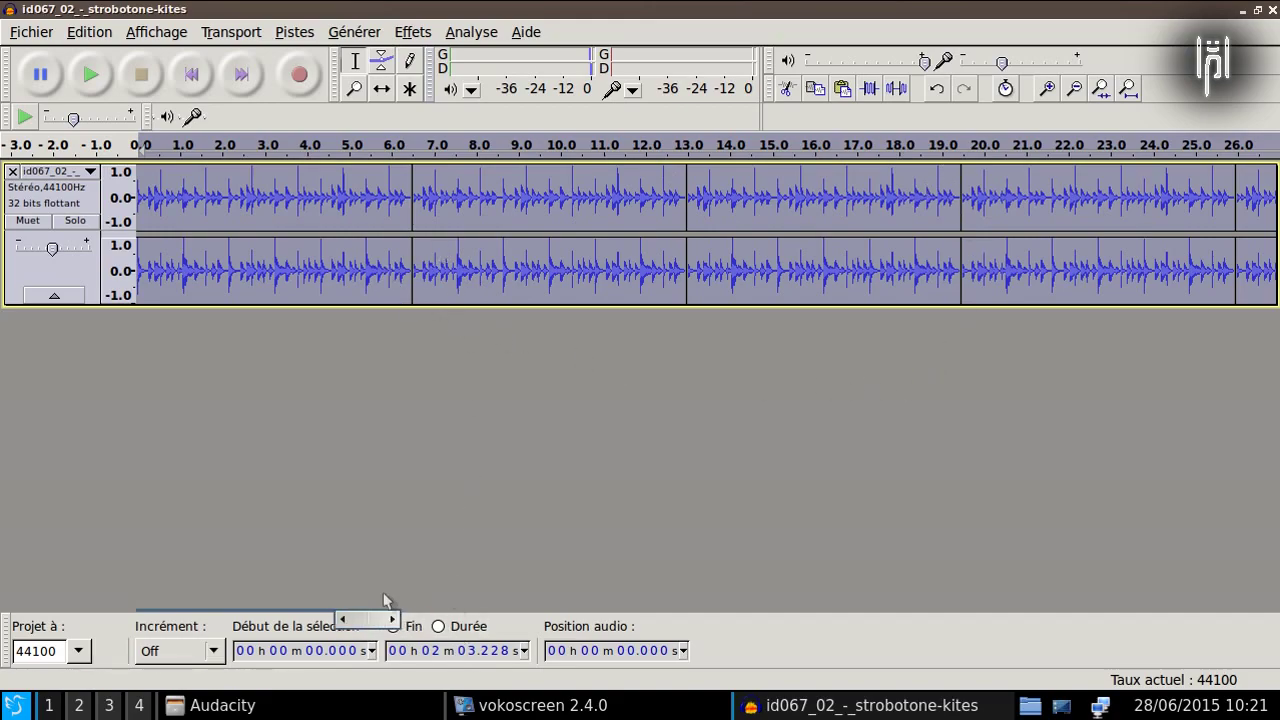
drag(367, 622, 330, 655)
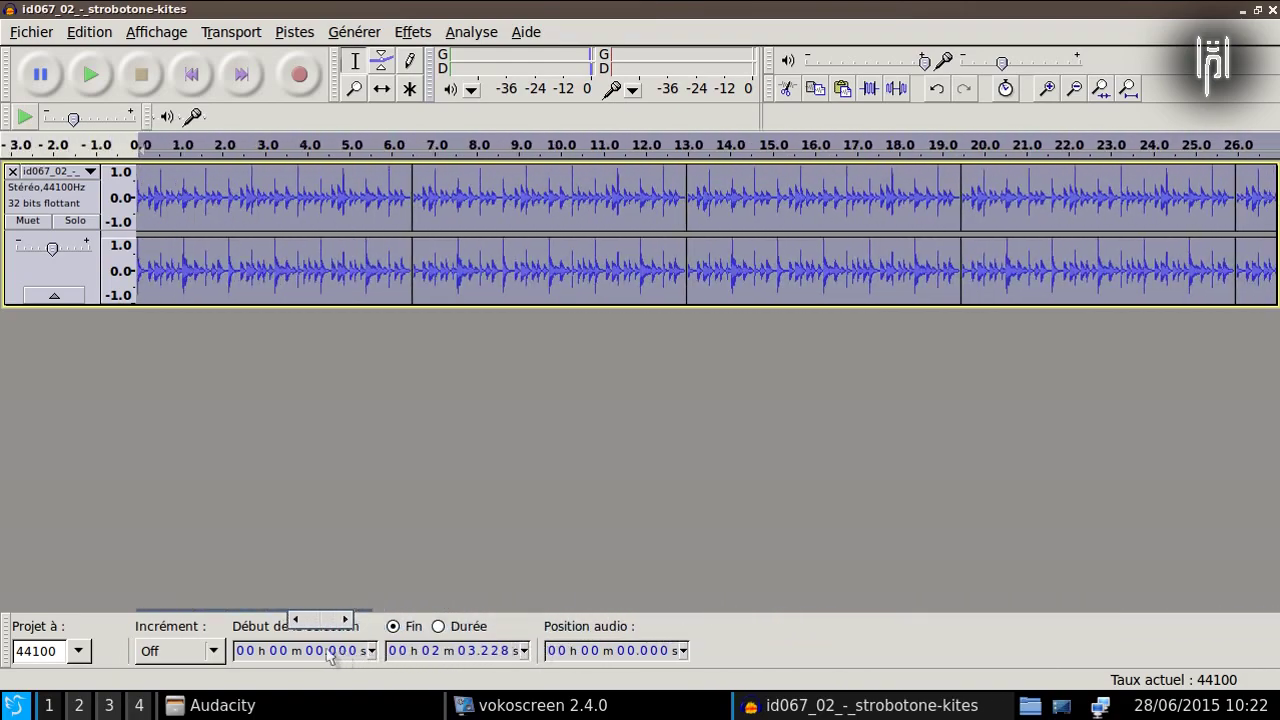
click(412, 222)
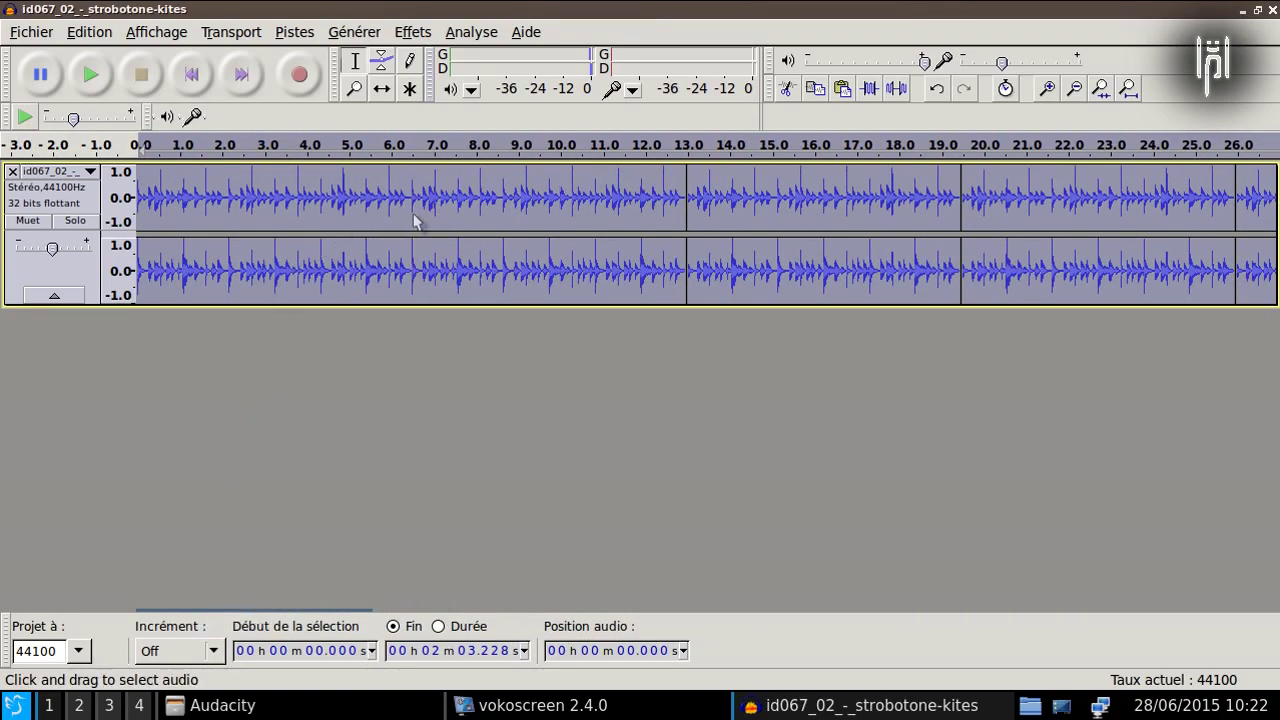
click(685, 216)
click(962, 222)
click(1240, 218)
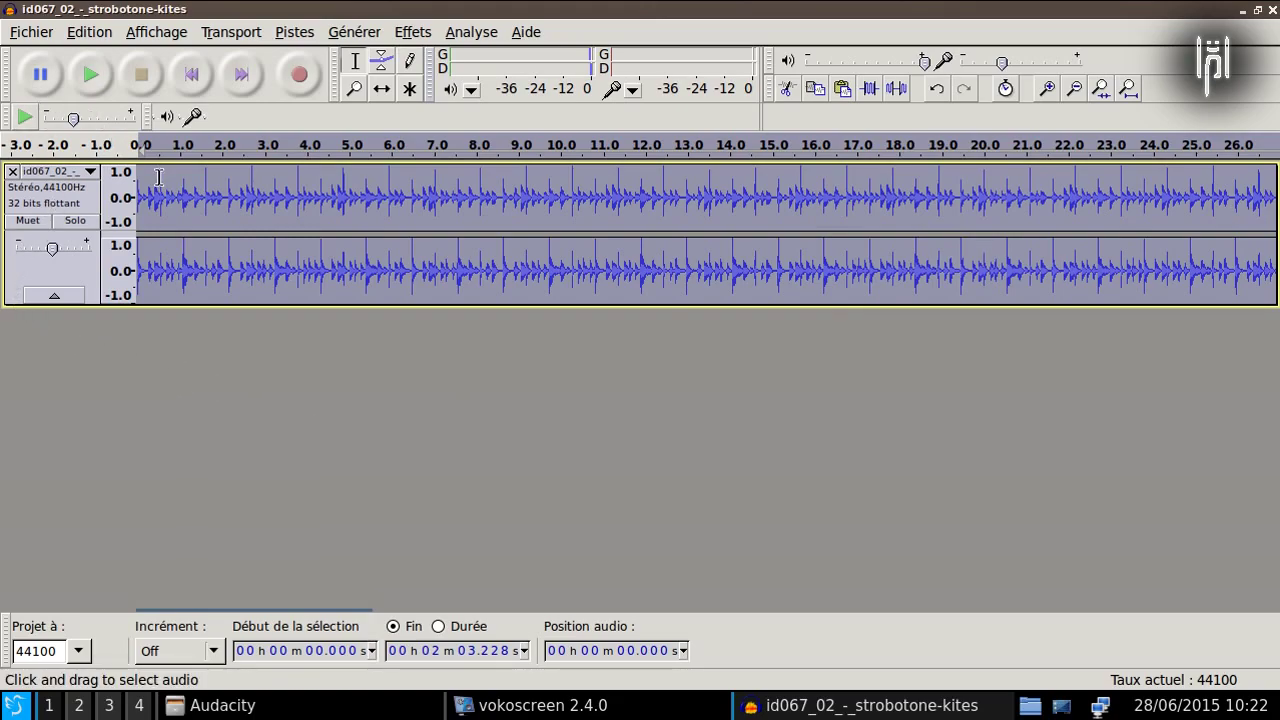
click(90, 76)
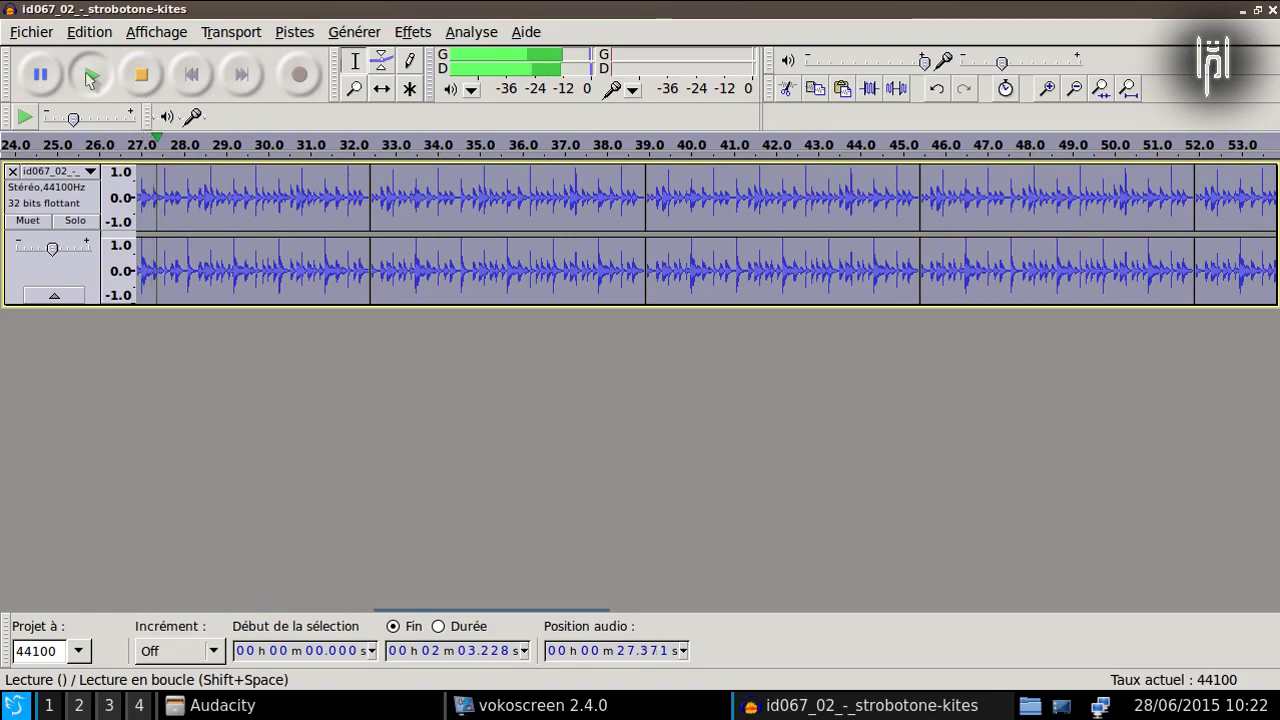
click(131, 83)
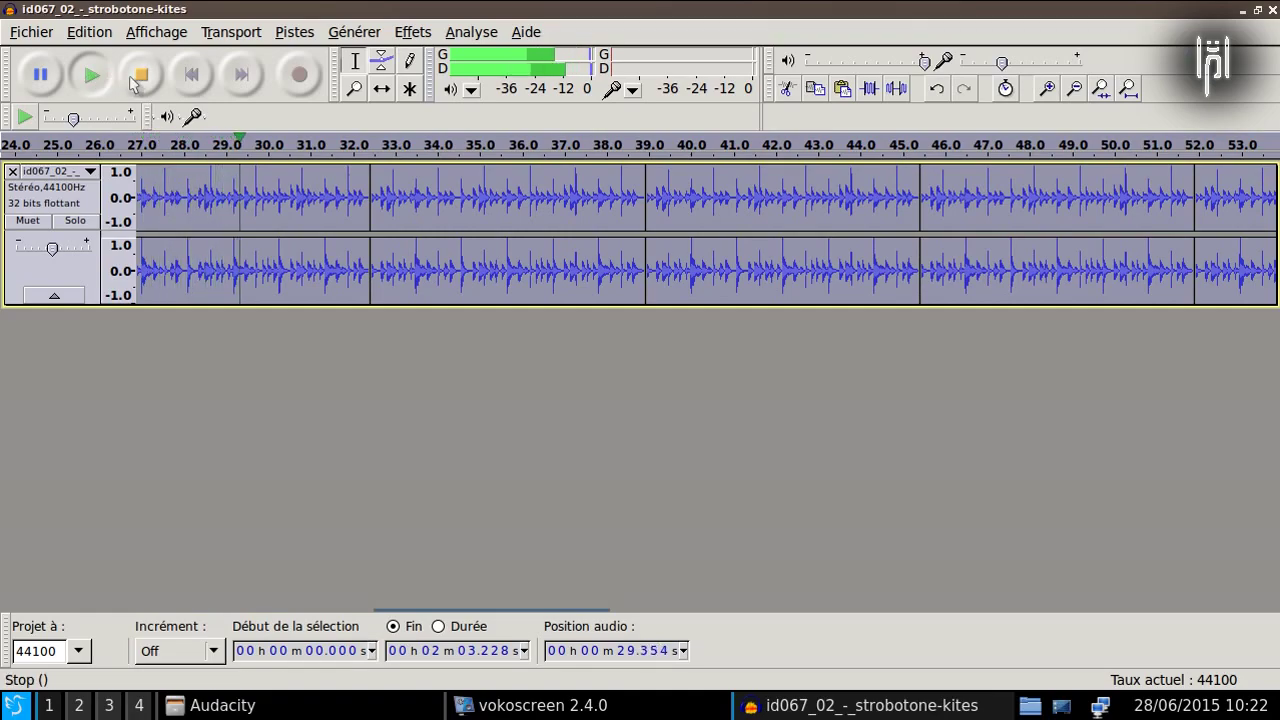
Step: Export the audio as an MP3 named bed_strobotone_kites into the Audacity folder under Tutoriels
click(32, 32)
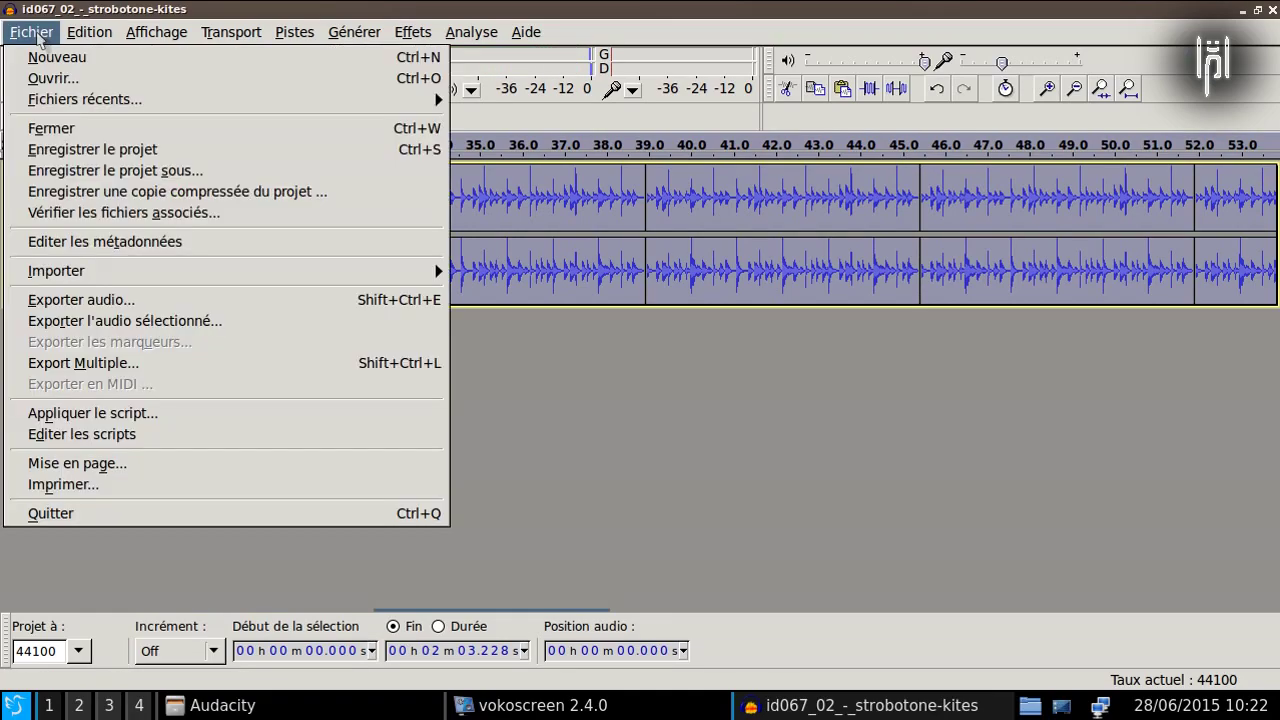
click(80, 300)
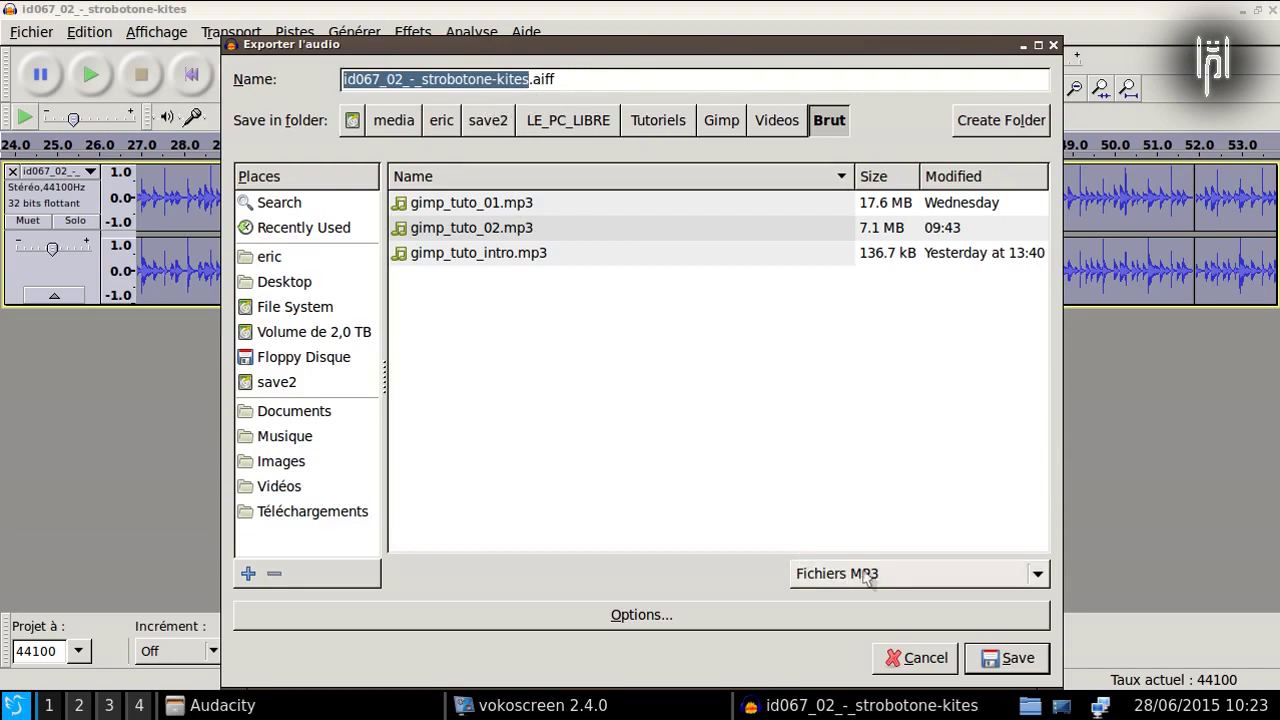
click(645, 121)
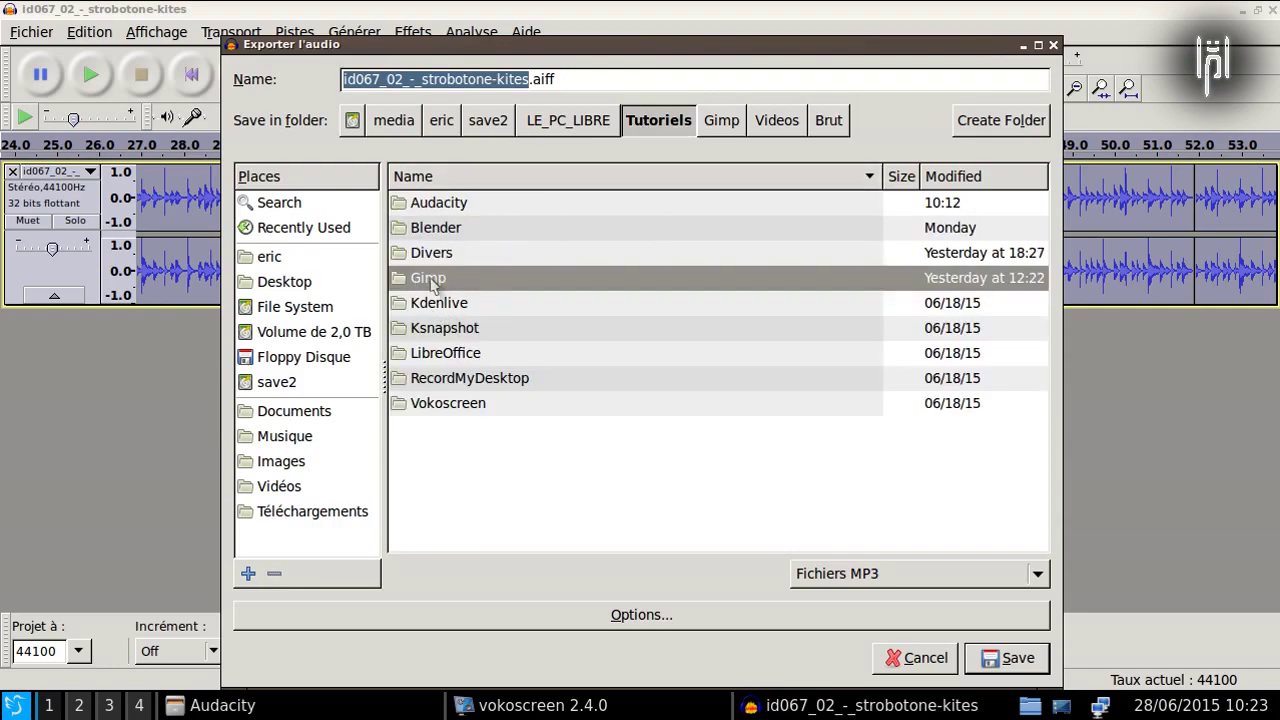
click(440, 203)
double_click(440, 203)
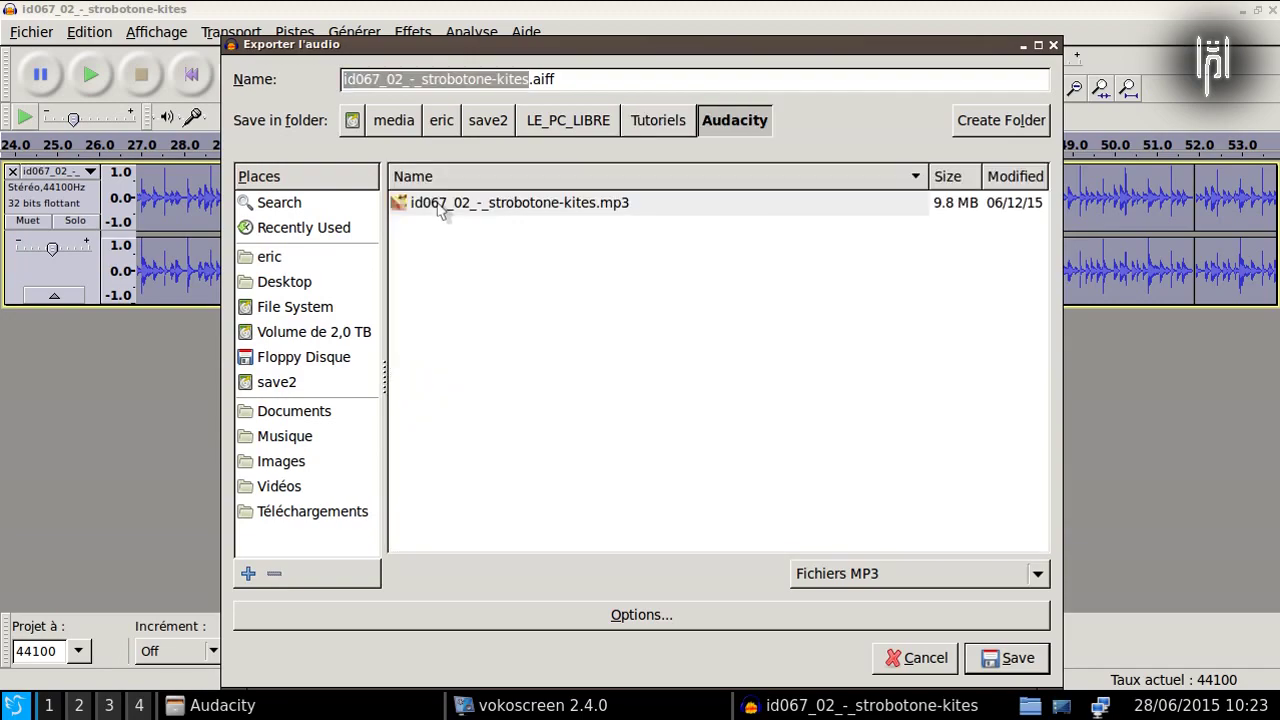
drag(558, 84, 284, 82)
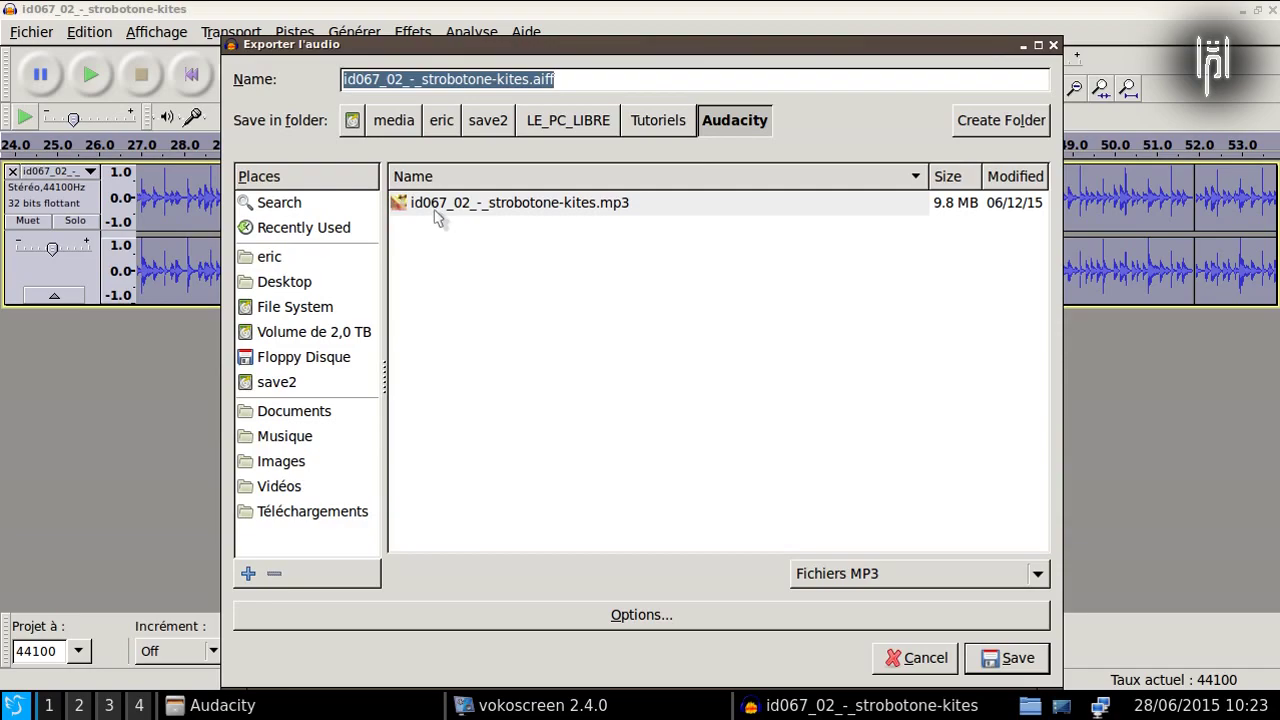
text(be)
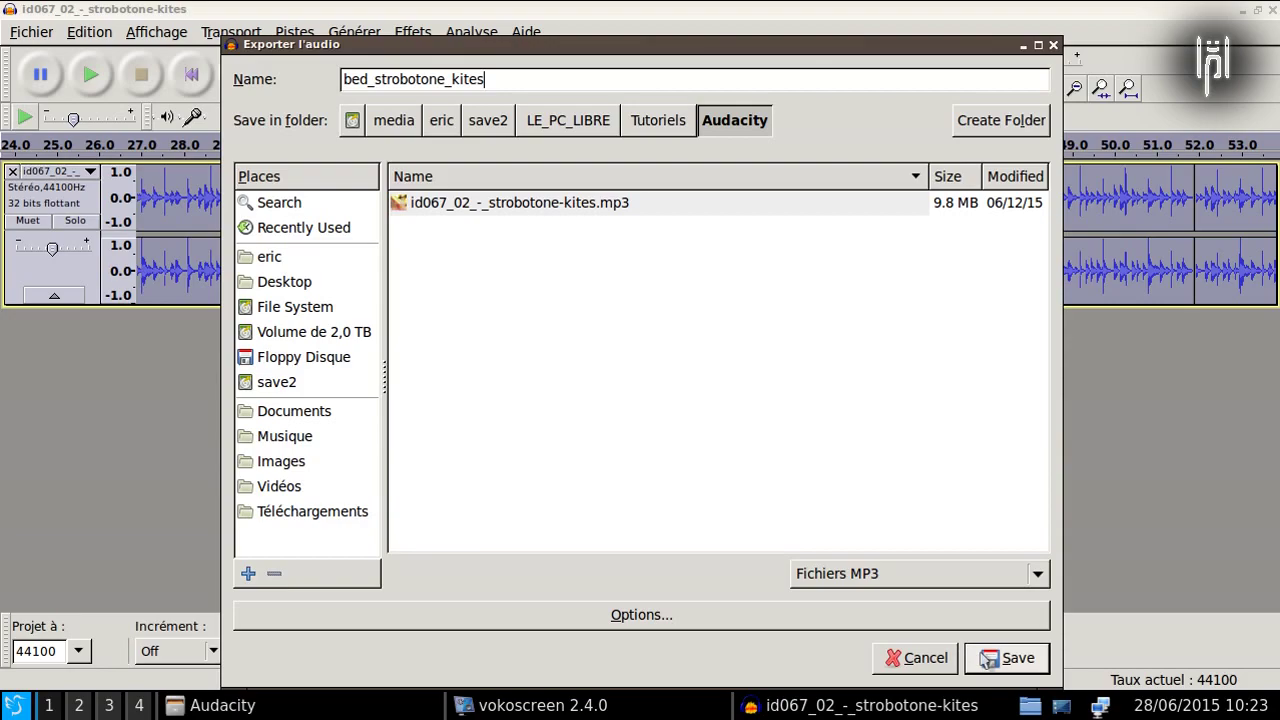
click(1014, 659)
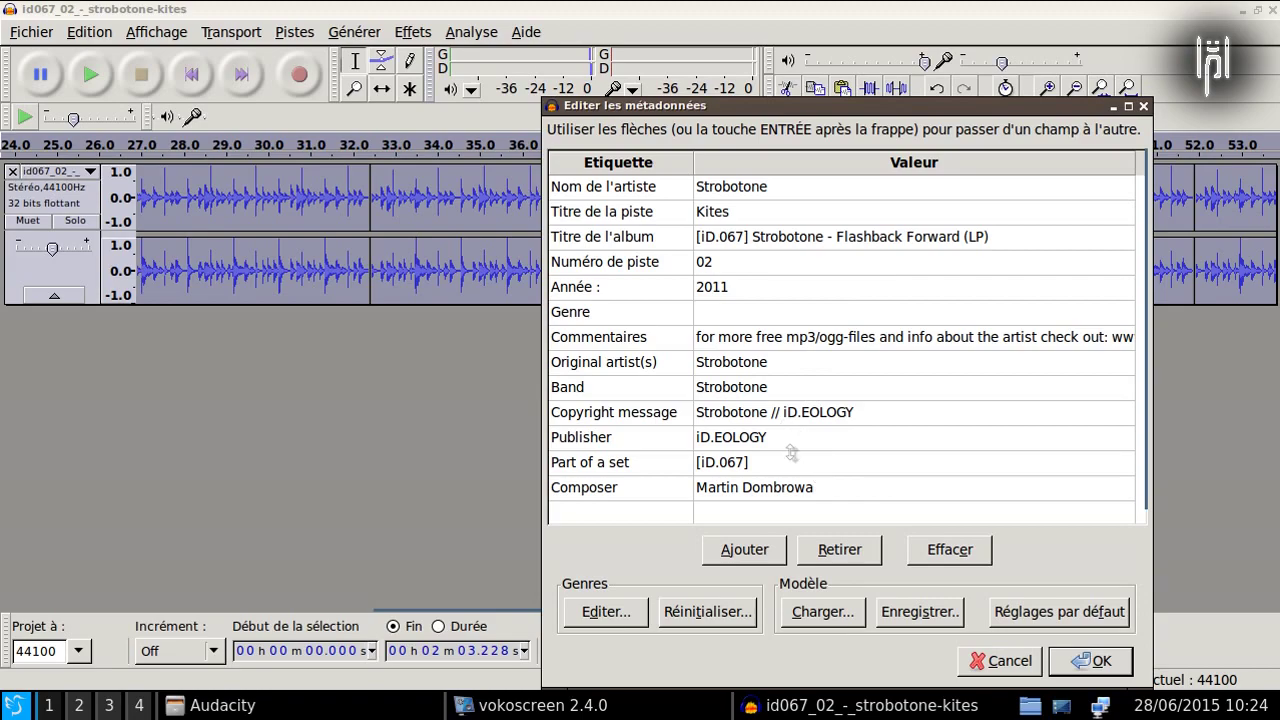
Step: Clear the song's metadata, enter artist "Test le PC libre", track title "Bed" and year 2015, and add an empty tag row
click(930, 560)
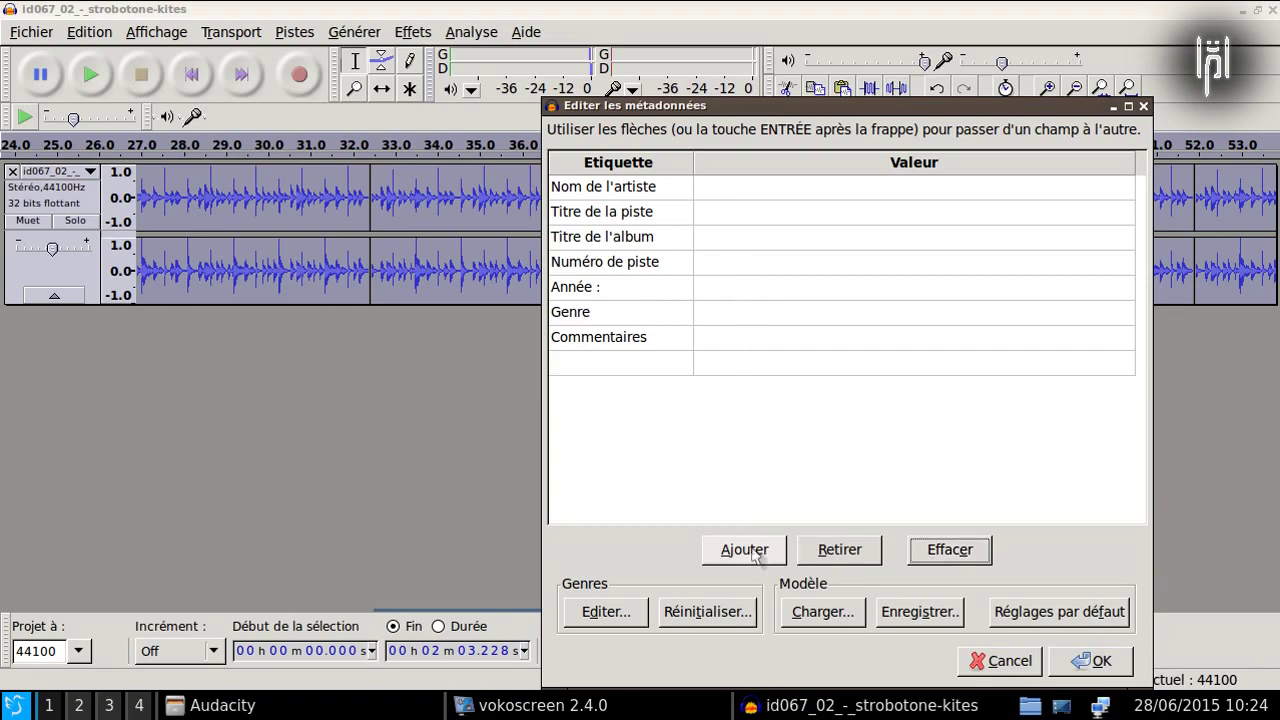
click(725, 198)
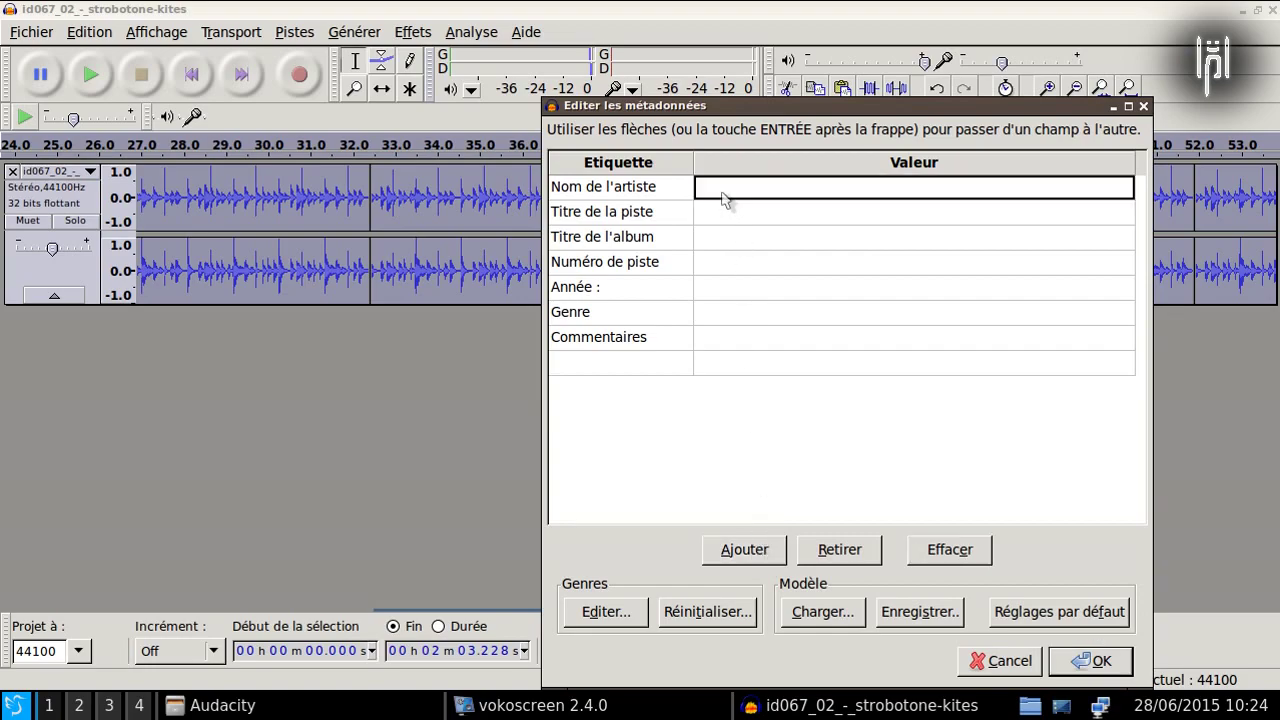
click(722, 192)
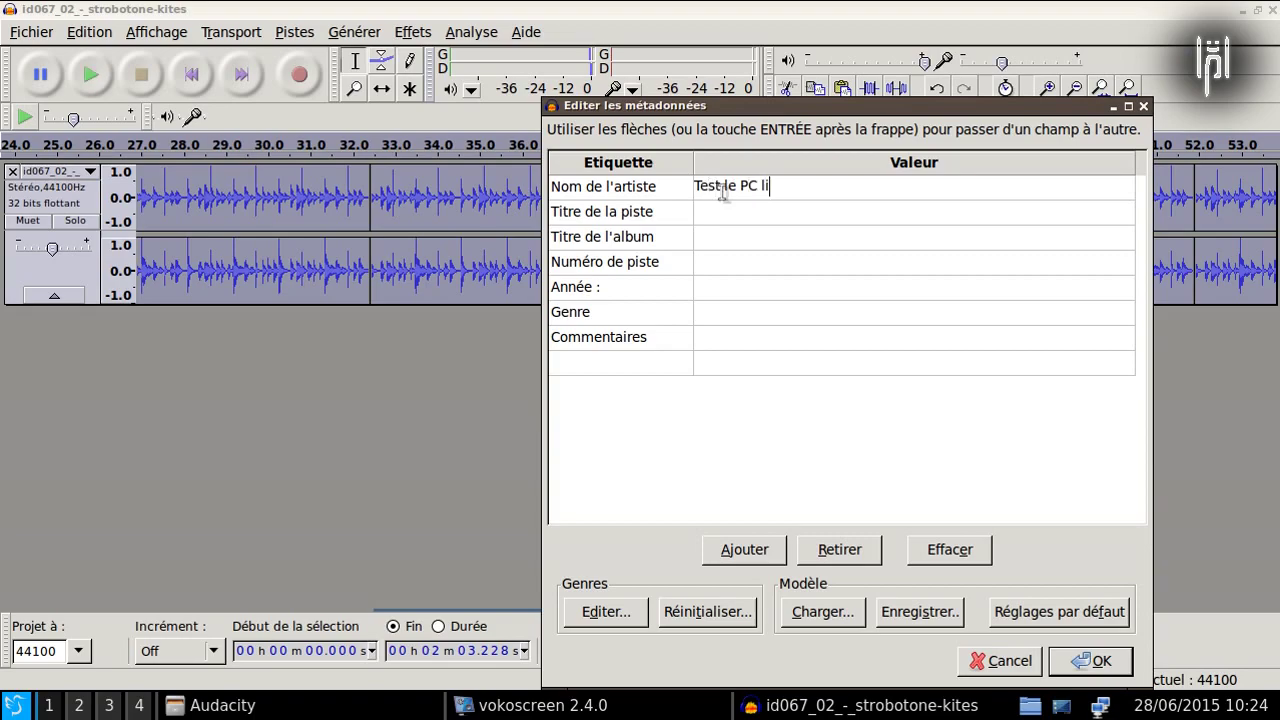
click(744, 217)
text(Bed)
click(716, 288)
text(2015)
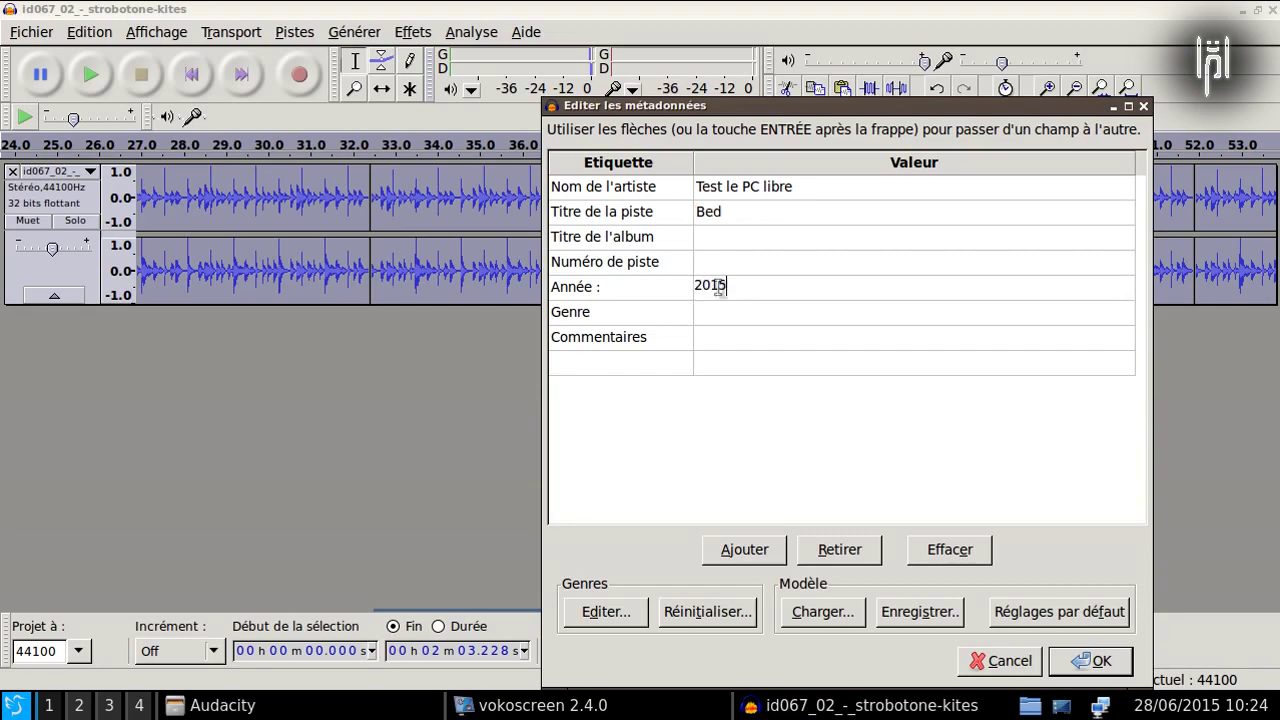
click(740, 549)
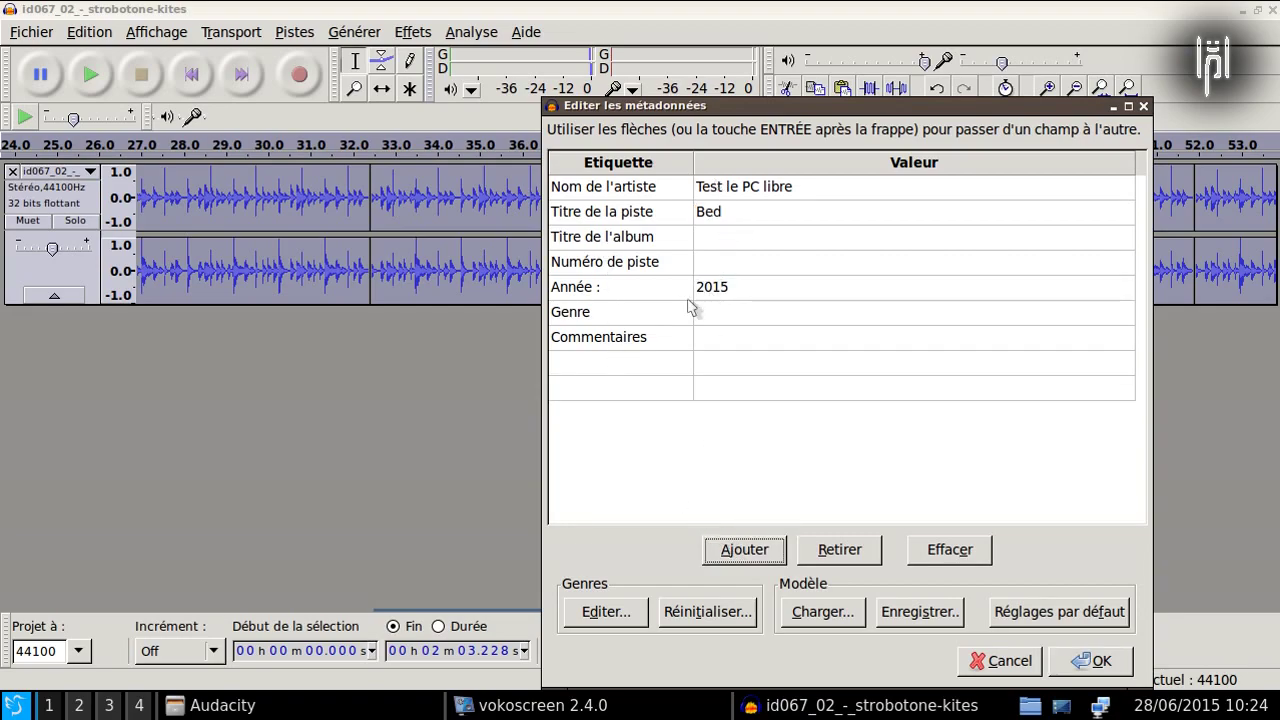
Step: Confirm the metadata to finish the export, and quit without saving the project
click(1092, 662)
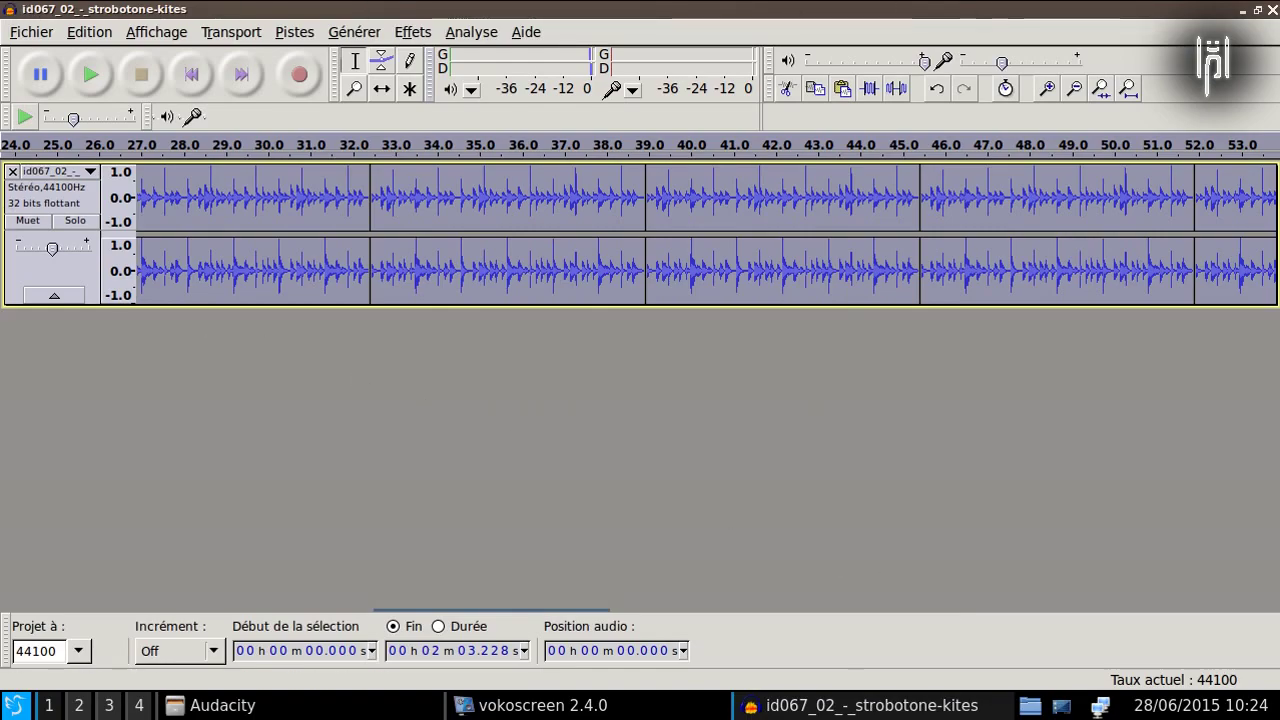
click(1273, 9)
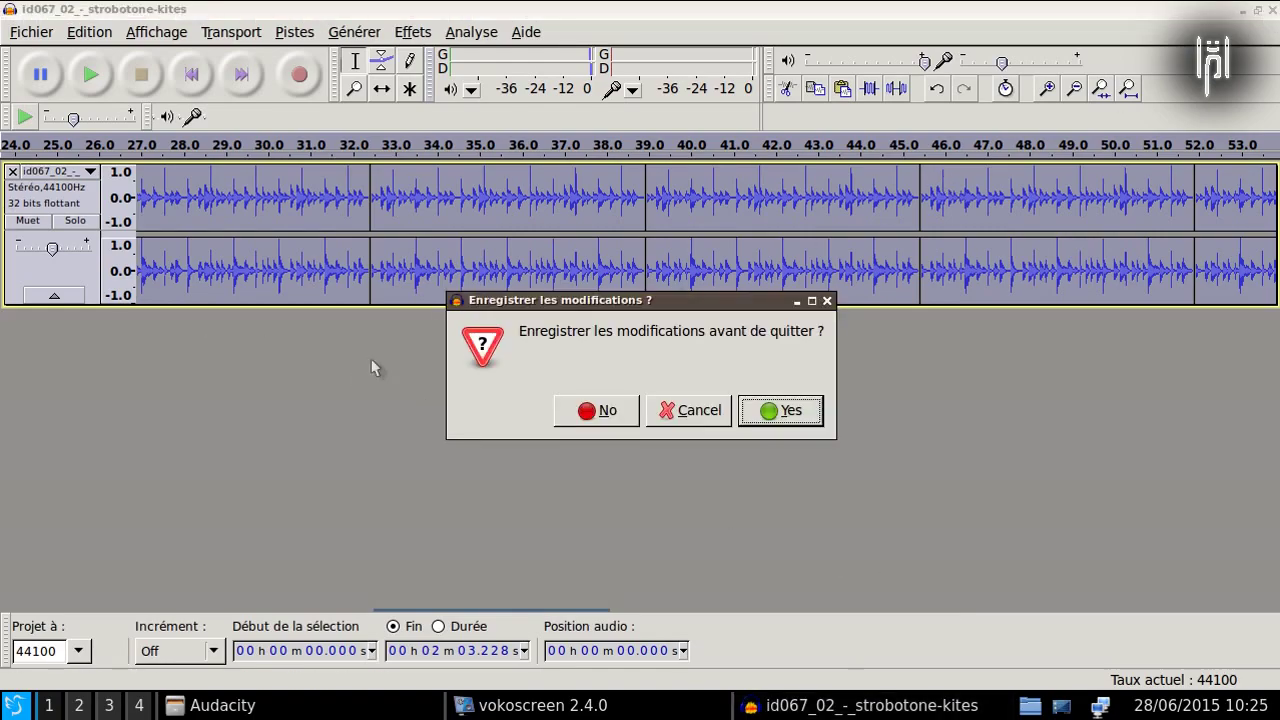
click(608, 412)
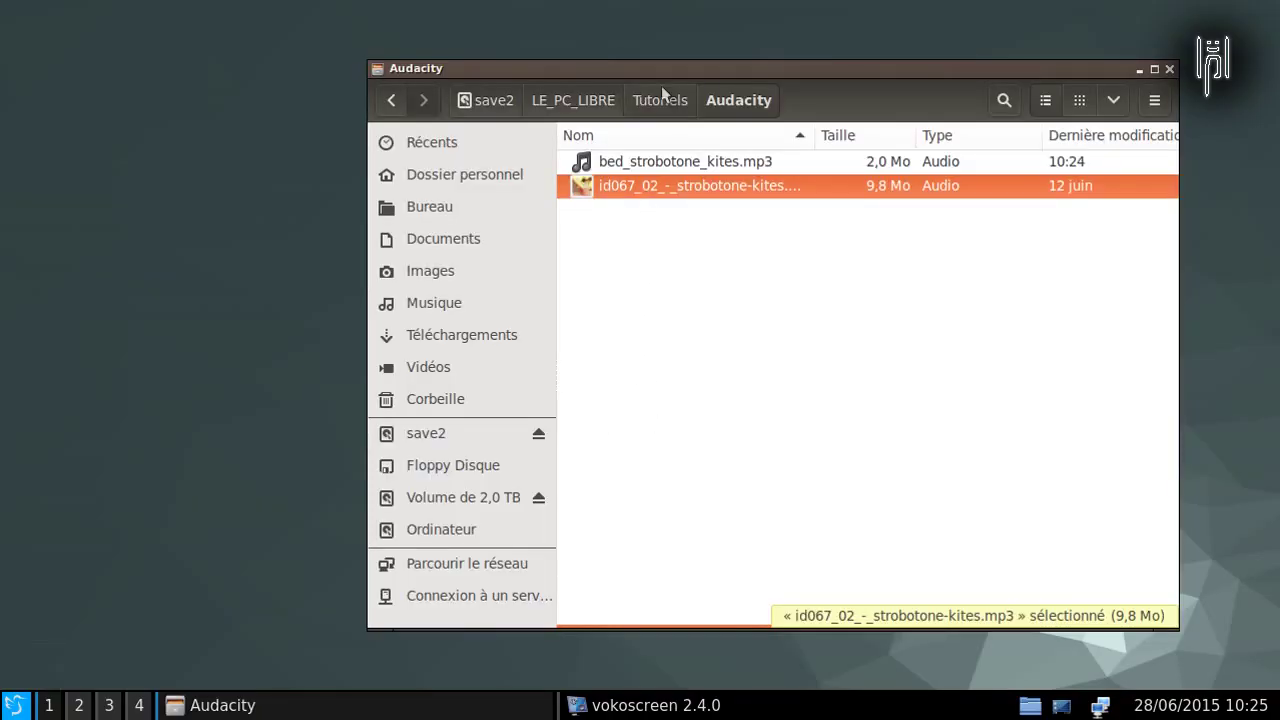
Step: Open the exported bed_strobotone_kites.mp3 from the file manager in VLC to check it
click(648, 162)
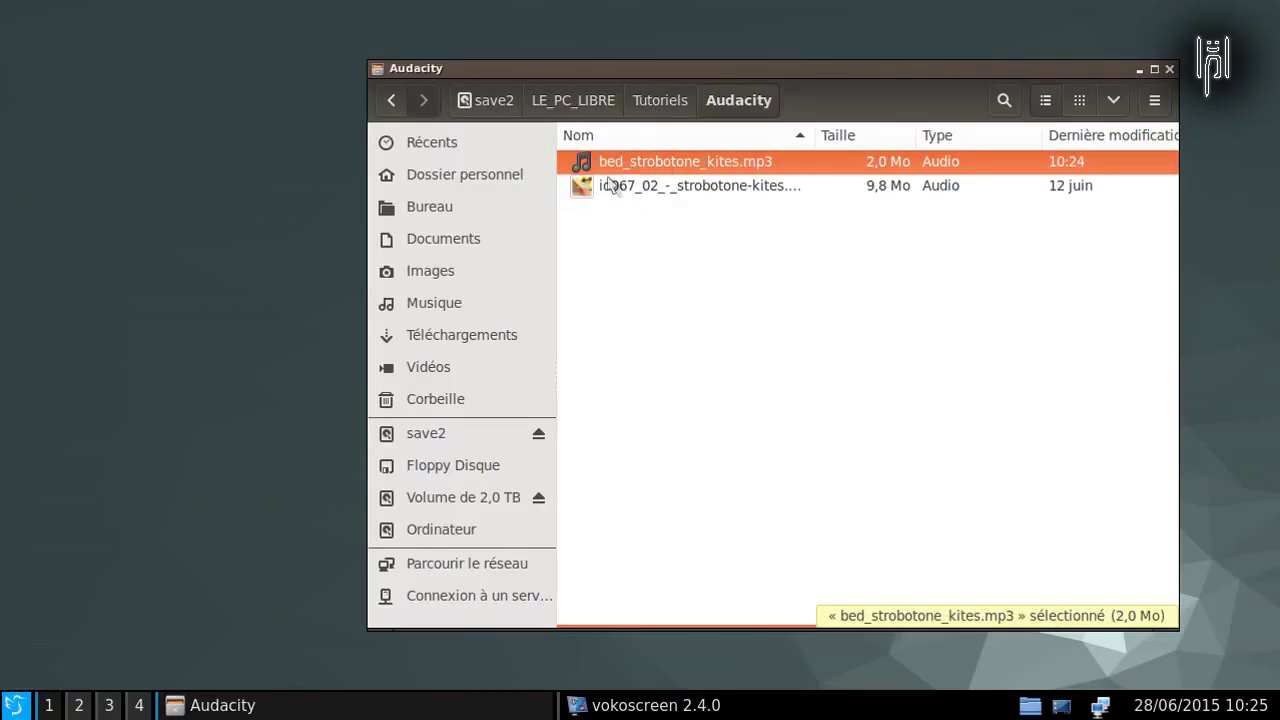
right_click(621, 164)
mouse_move(662, 208)
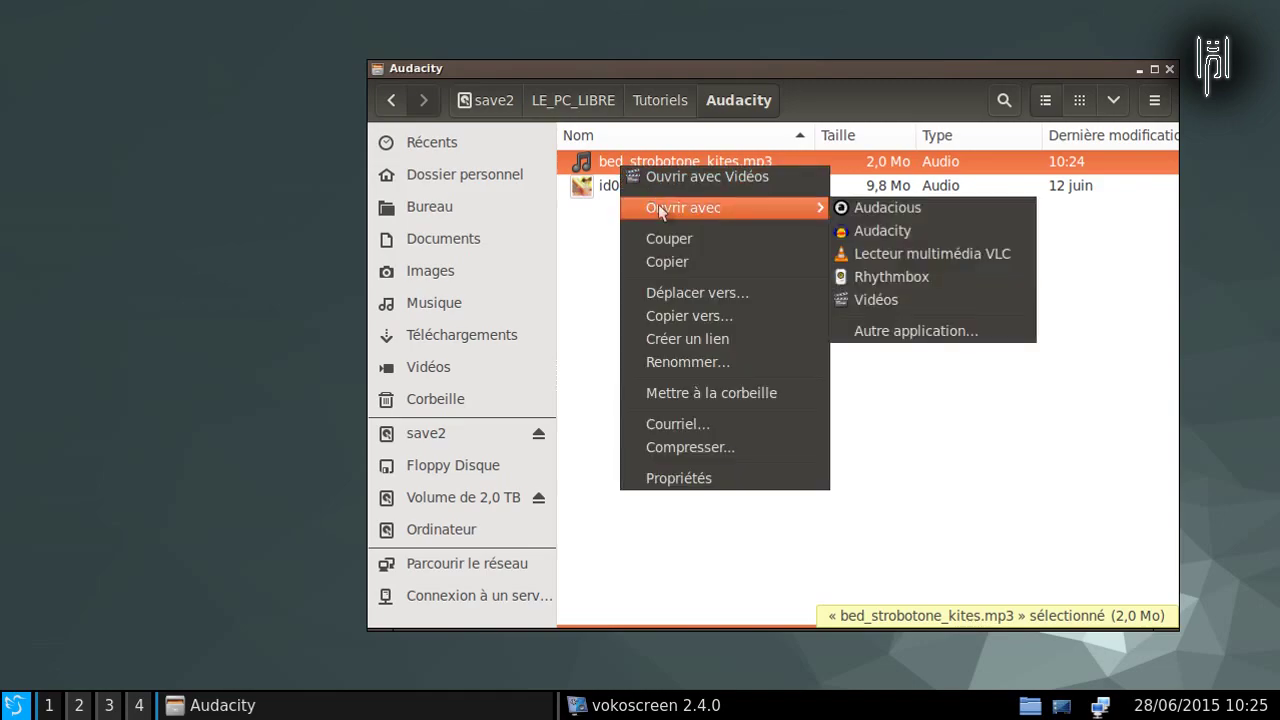
click(895, 256)
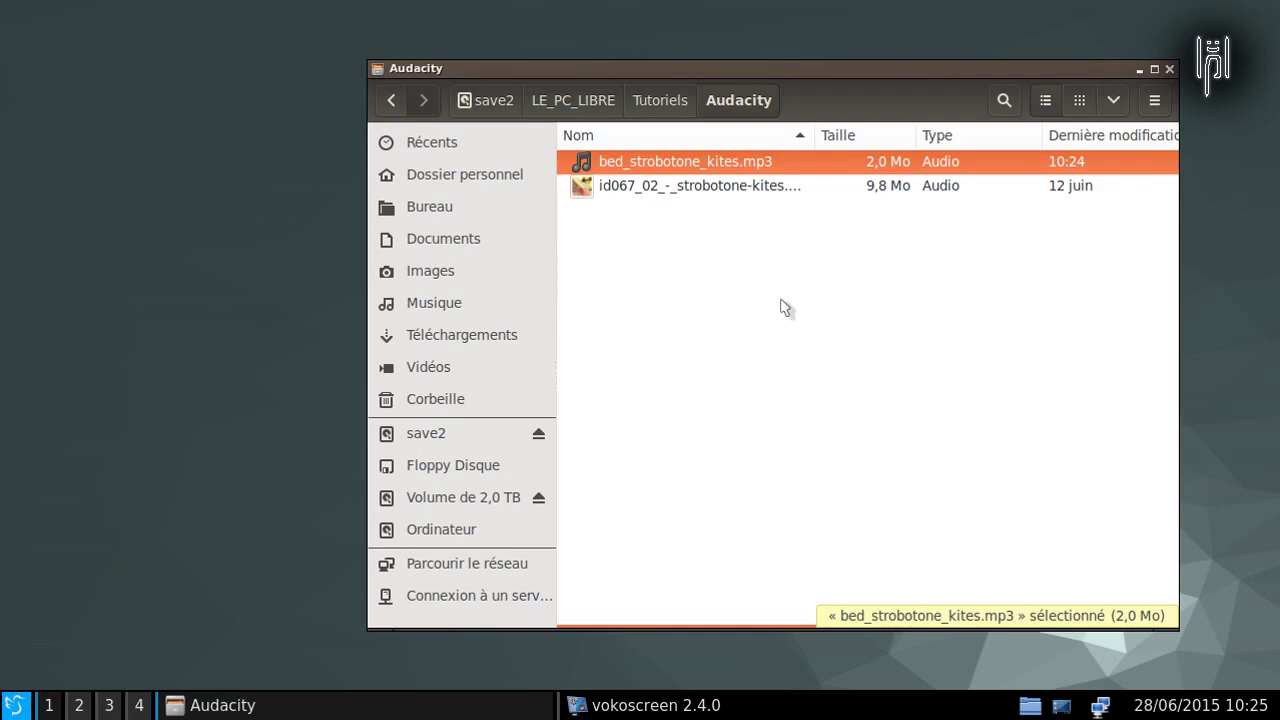